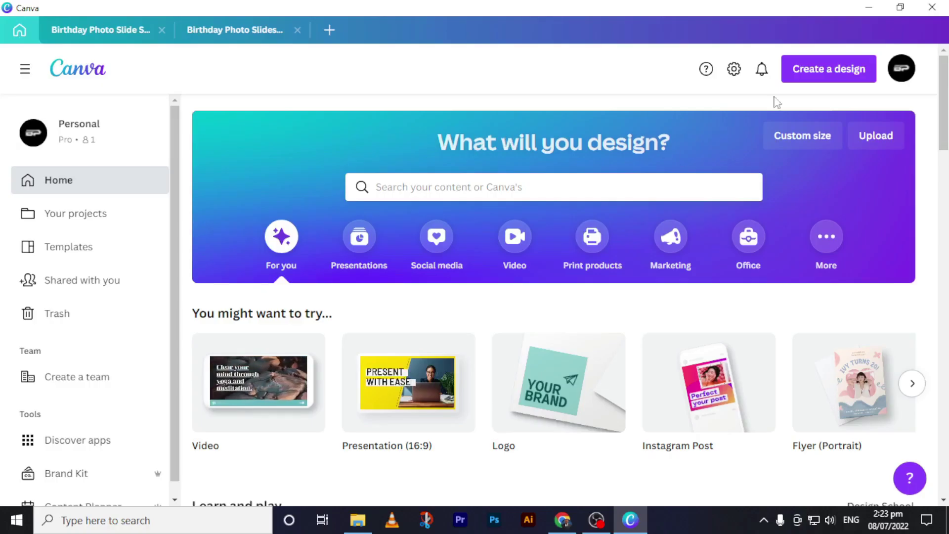
Switch to the already open Birthday Photo Slideshow design and check its title
{"action": "left_click", "coordinate": [829, 78]}
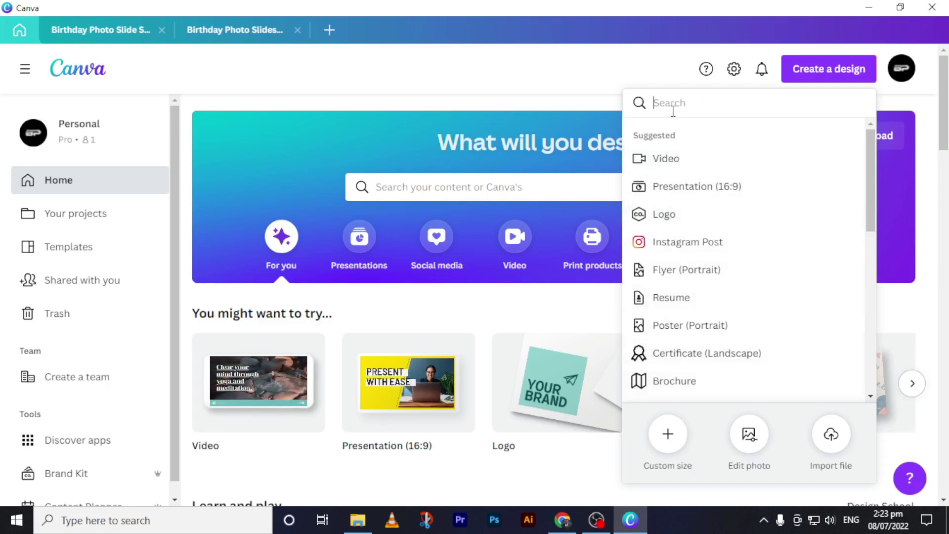
{"action": "left_click", "coordinate": [552, 140]}
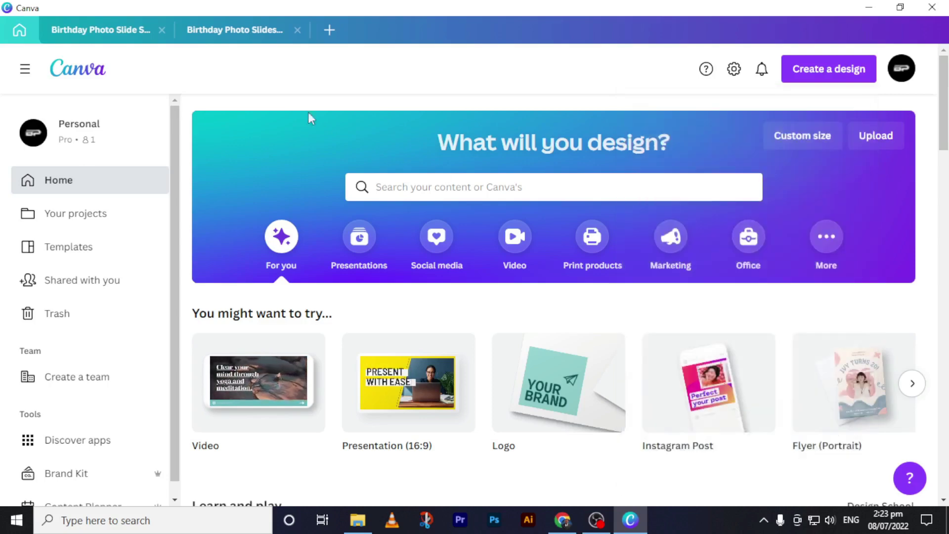
{"action": "left_click", "coordinate": [247, 31]}
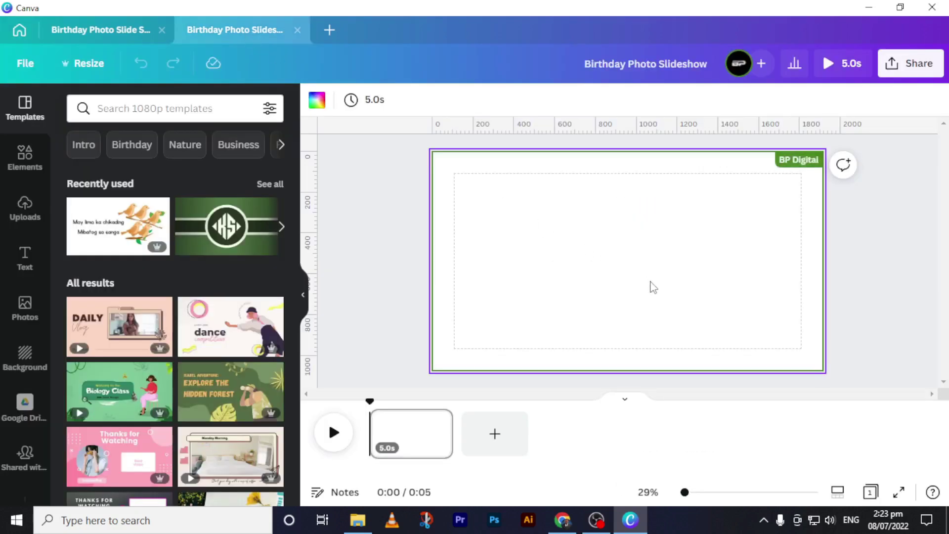
{"action": "left_click", "coordinate": [715, 62]}
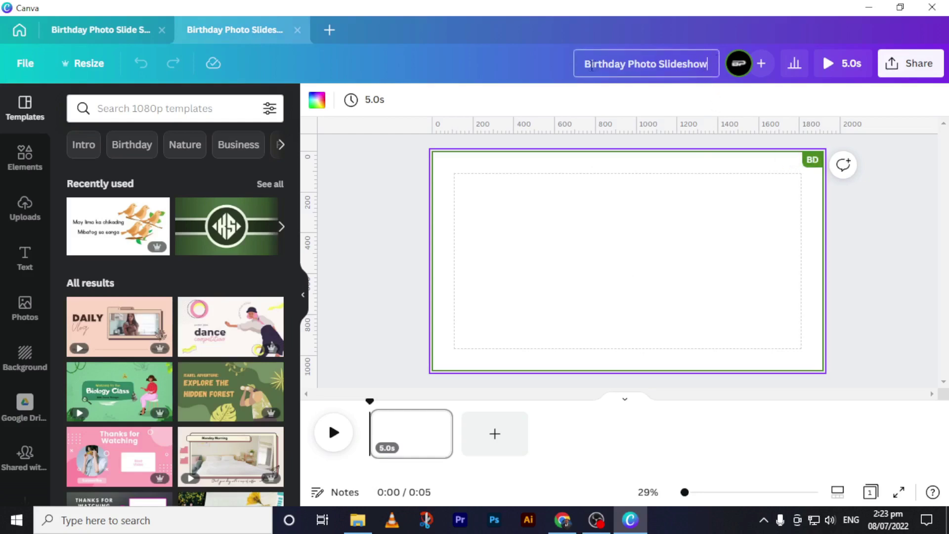
{"action": "left_click", "coordinate": [600, 242]}
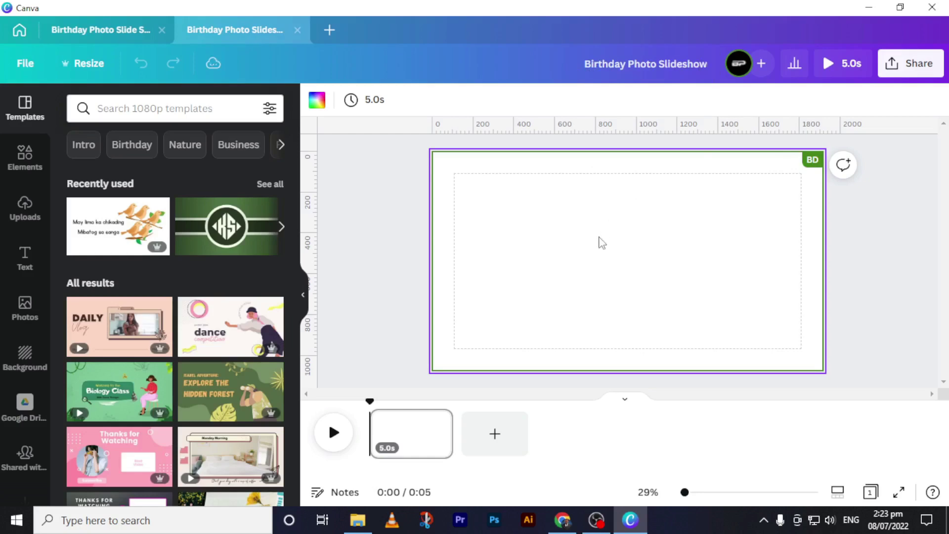
Add seven blank 5-second pages after the slideshow's first page
{"action": "left_click", "coordinate": [404, 434]}
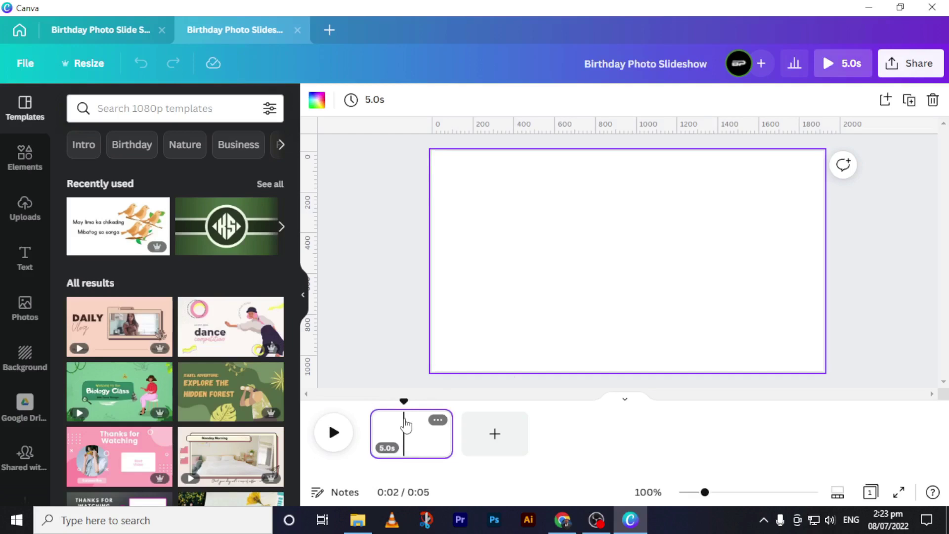
{"action": "right_click", "coordinate": [401, 438]}
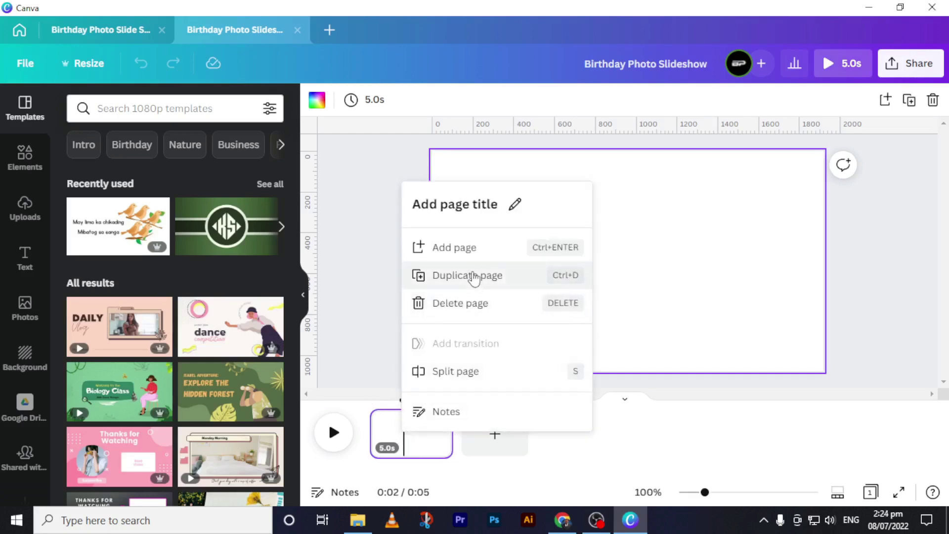
{"action": "left_click", "coordinate": [434, 448]}
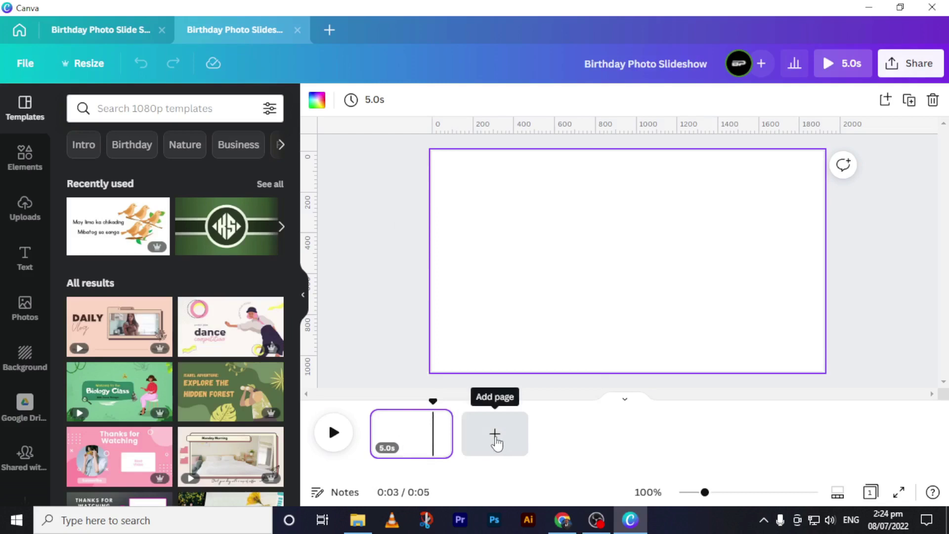
{"action": "left_click", "coordinate": [399, 435]}
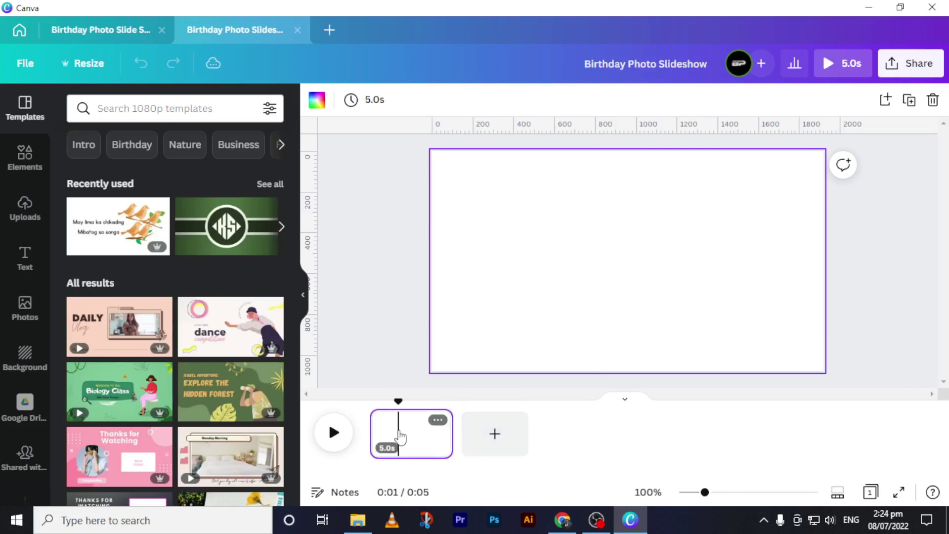
{"action": "key", "text": "ctrl+Return"}
{"action": "key", "text": "ctrl+Return"}
{"action": "key", "text": "ctrl+Return"}
{"action": "key", "text": "ctrl+Return"}
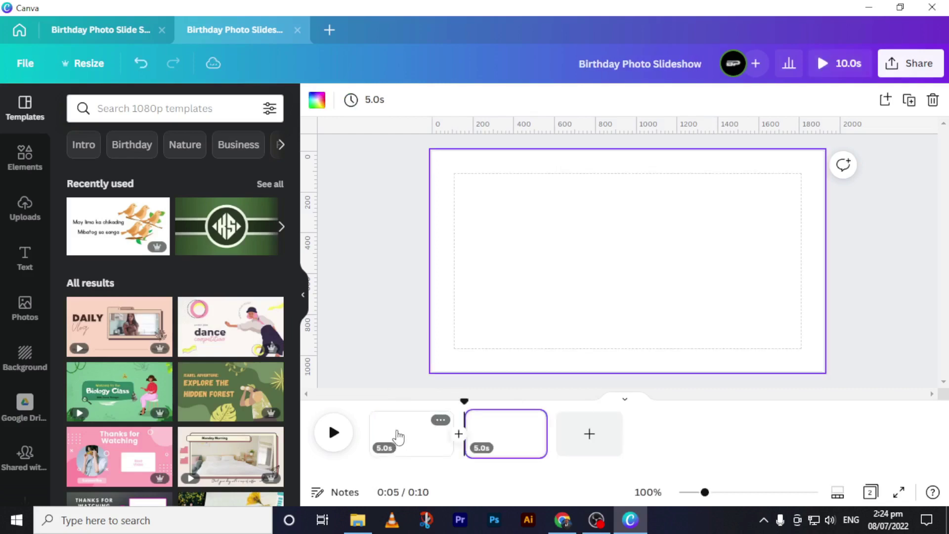
{"action": "key", "text": "ctrl+Return"}
{"action": "key", "text": "ctrl+Return"}
{"action": "key", "text": "ctrl+Return"}
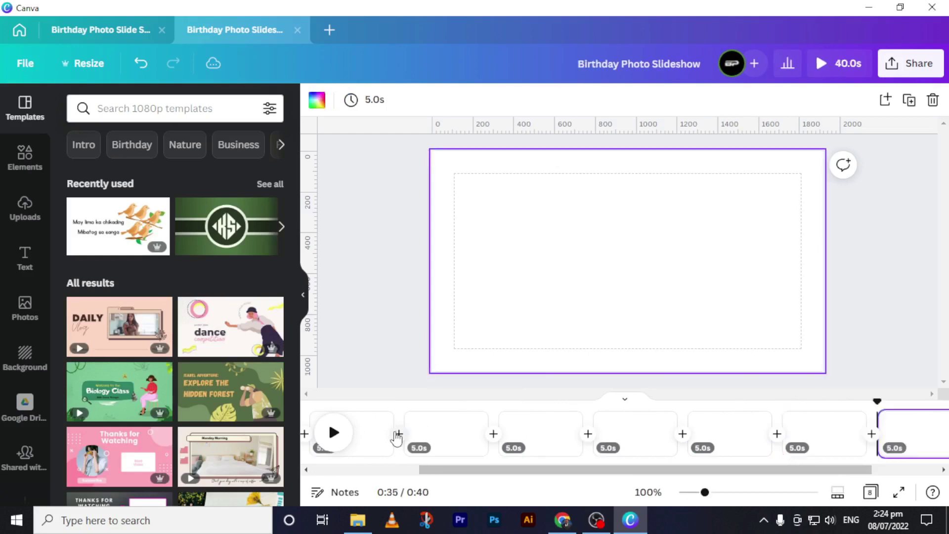
Return to the first page and search the elements library for "birthday girl", showing photos only
{"action": "left_click_drag", "start_coordinate": [878, 400], "coordinate": [365, 401]}
{"action": "left_click", "coordinate": [405, 435]}
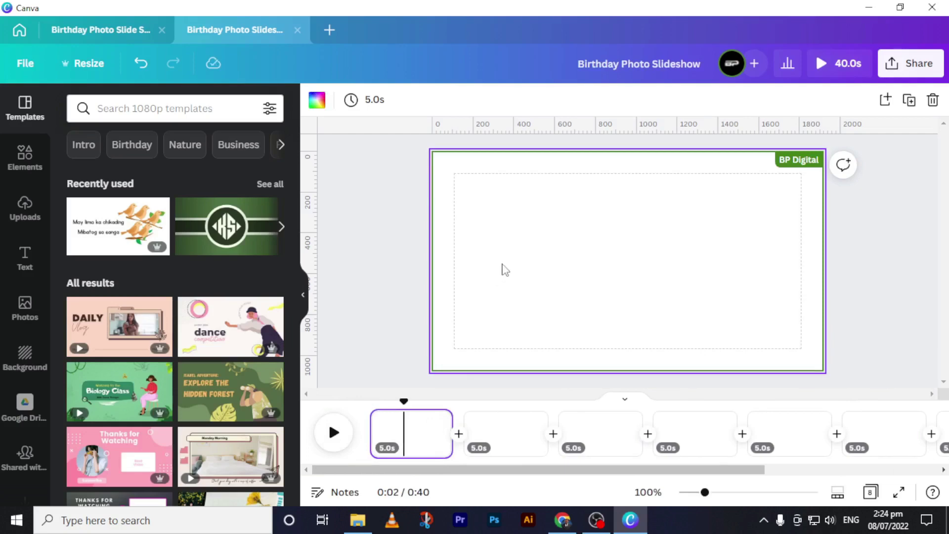
{"action": "left_click", "coordinate": [25, 167]}
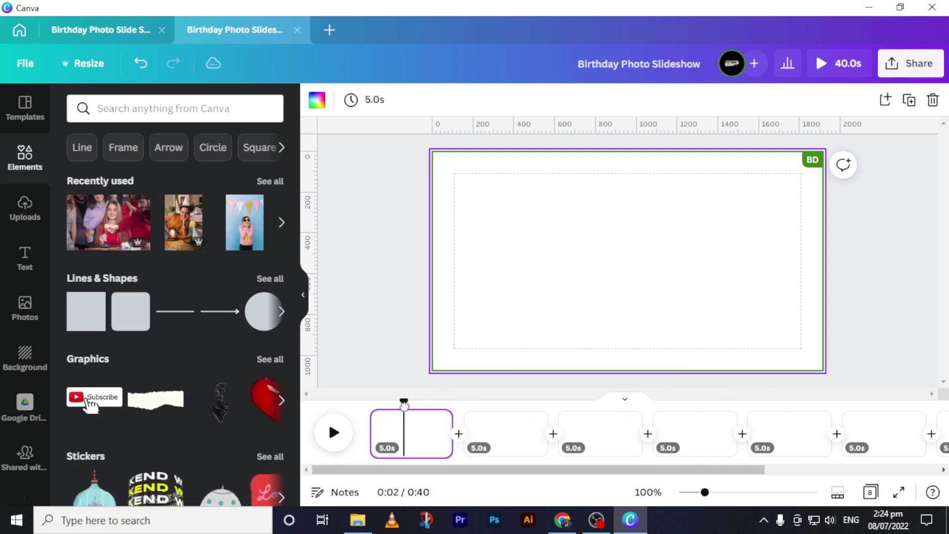
{"action": "left_click", "coordinate": [517, 271]}
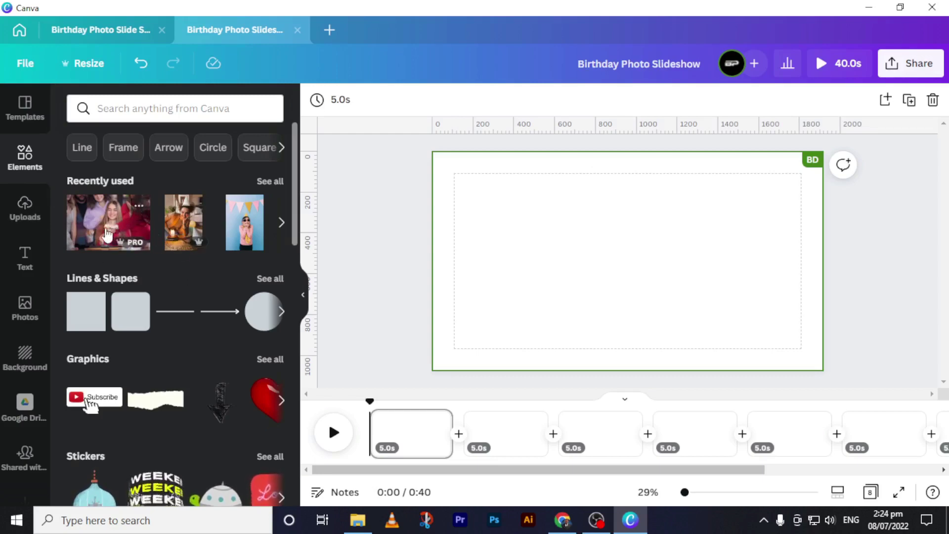
{"action": "left_click", "coordinate": [631, 256]}
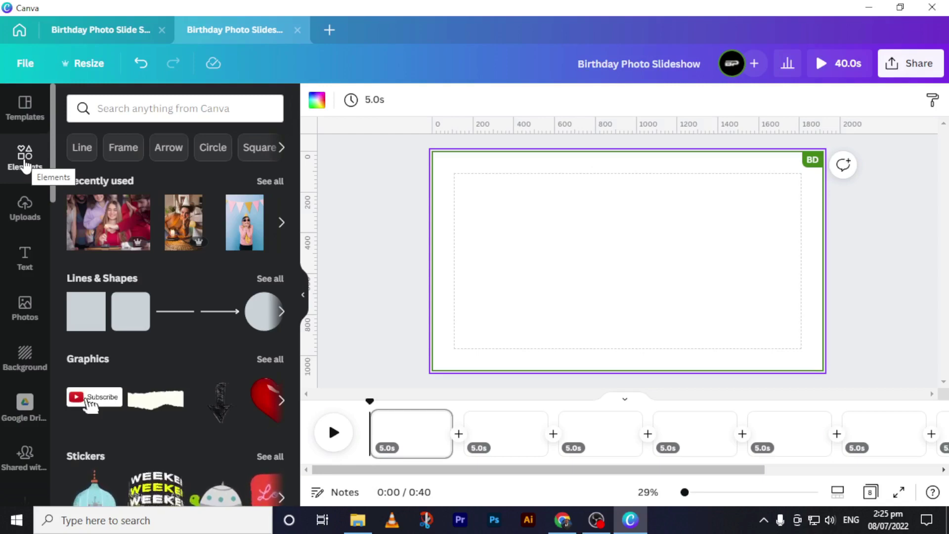
{"action": "left_click", "coordinate": [180, 108]}
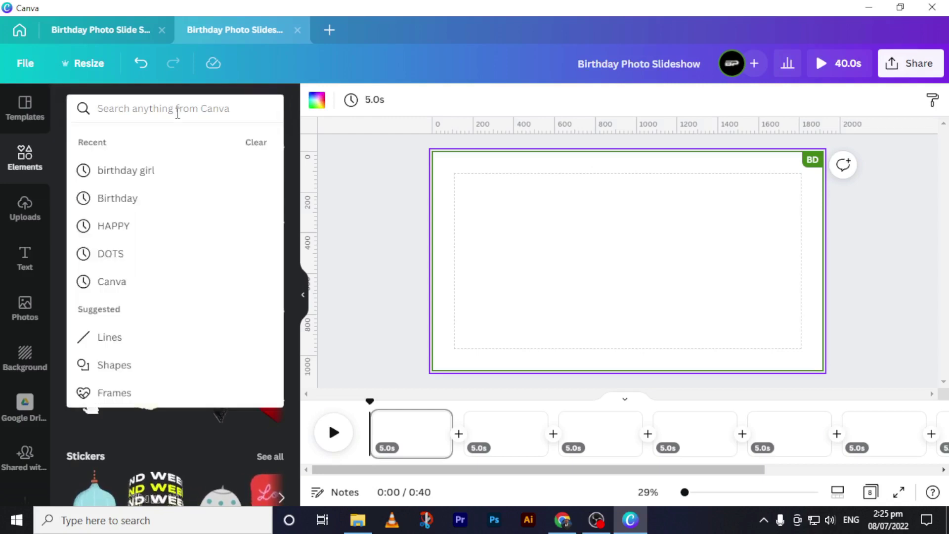
{"action": "left_click", "coordinate": [123, 170]}
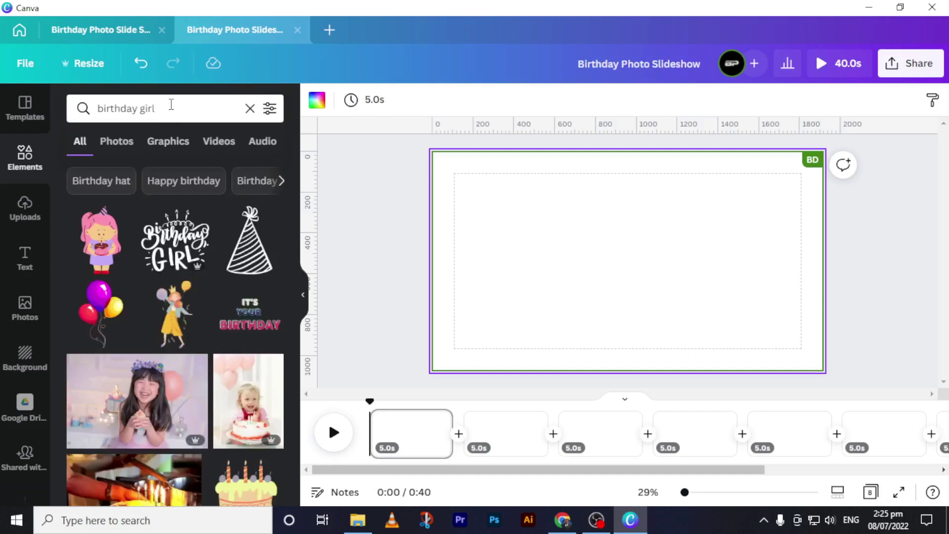
{"action": "left_click", "coordinate": [124, 148]}
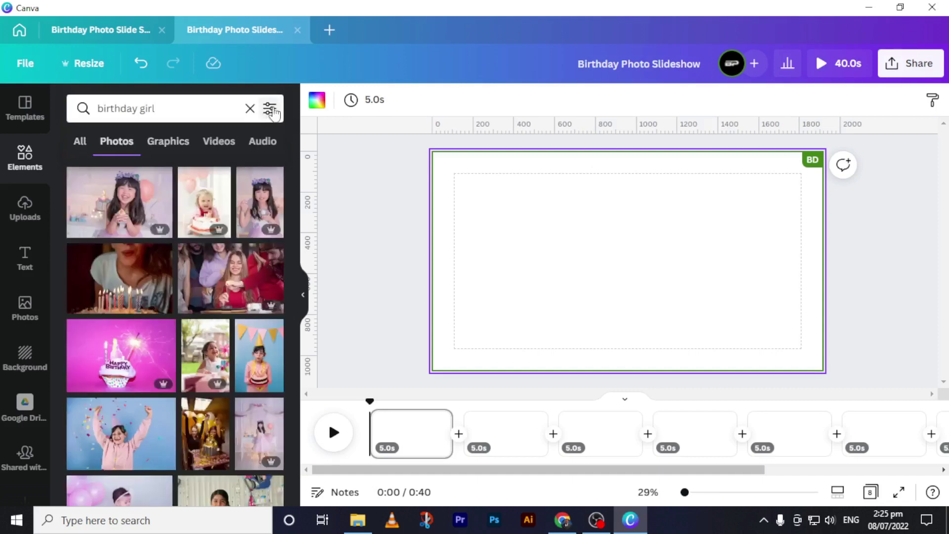
Filter the birthday girl photos to horizontal orientation
{"action": "left_click", "coordinate": [271, 110]}
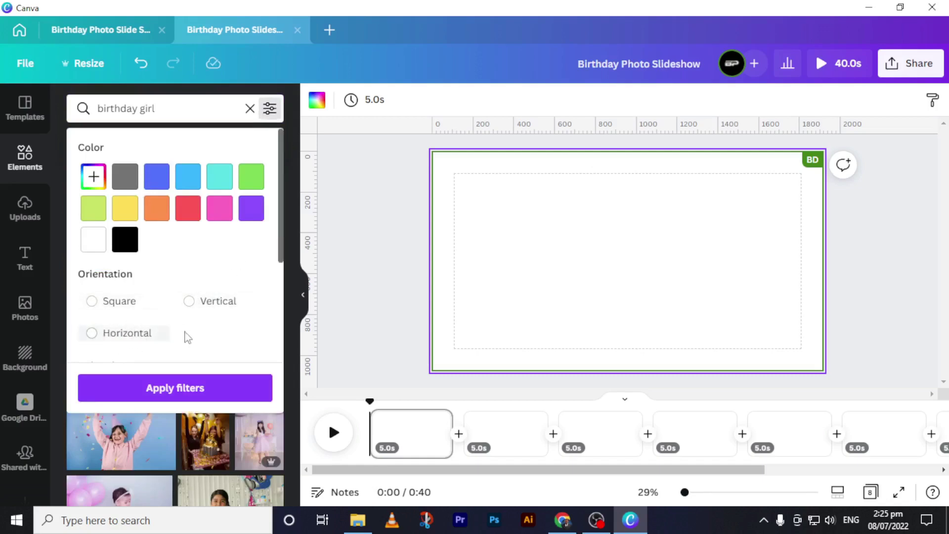
{"action": "left_click", "coordinate": [193, 309]}
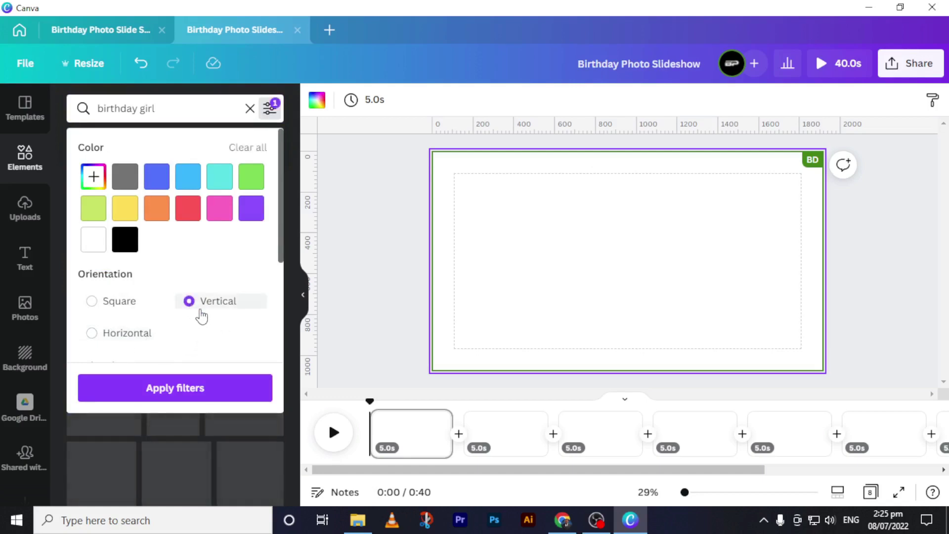
{"action": "left_click", "coordinate": [94, 339]}
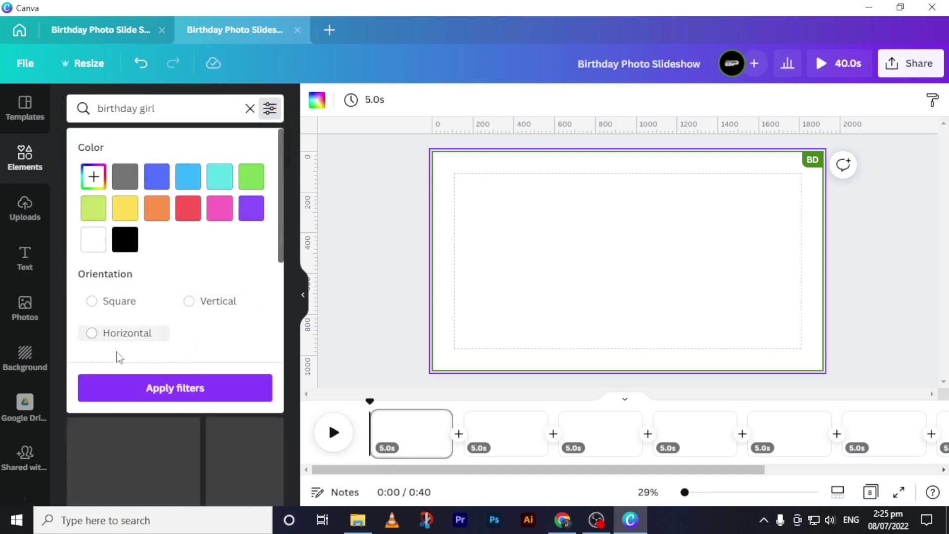
{"action": "left_click", "coordinate": [179, 395]}
{"action": "left_click", "coordinate": [92, 333]}
{"action": "left_click", "coordinate": [193, 391]}
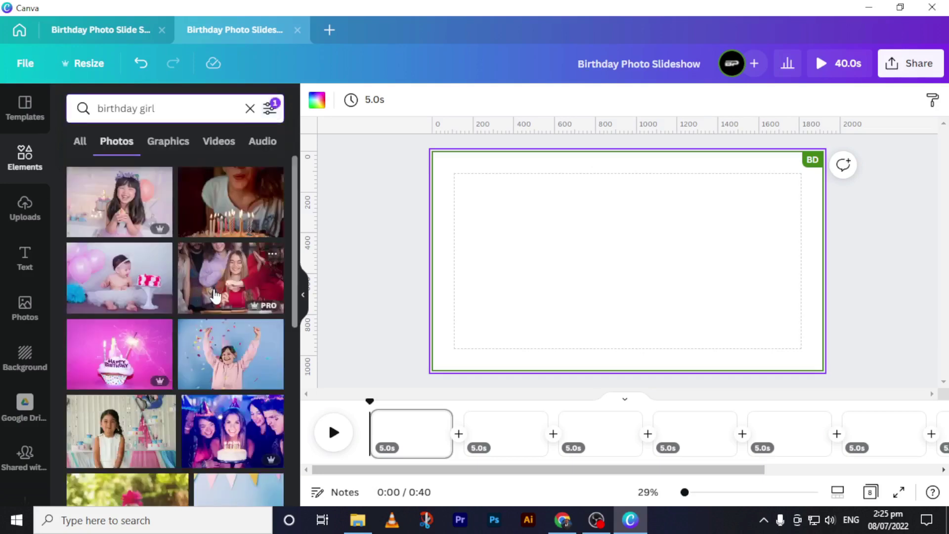
Add the photo of the smiling girl in red among friends to the first page and set it as the background
{"action": "left_click", "coordinate": [204, 284]}
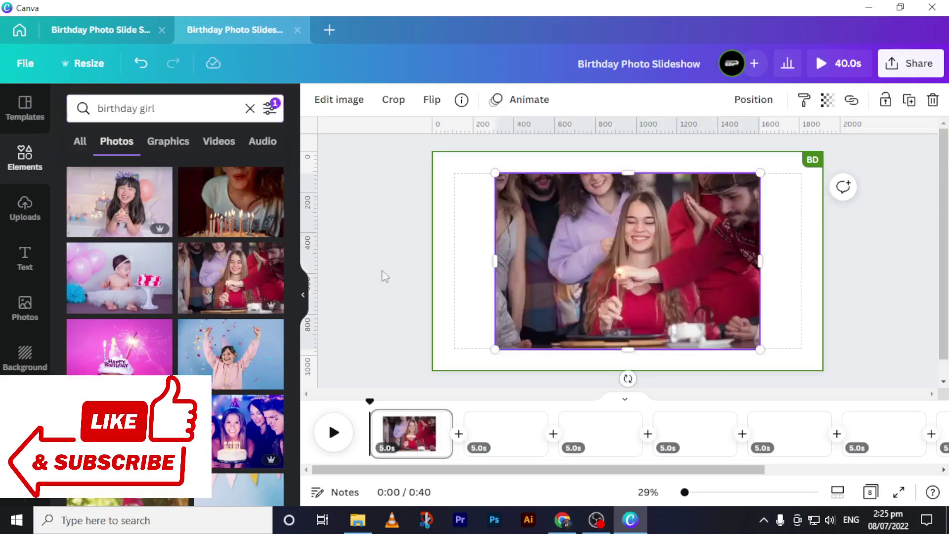
{"action": "right_click", "coordinate": [549, 226]}
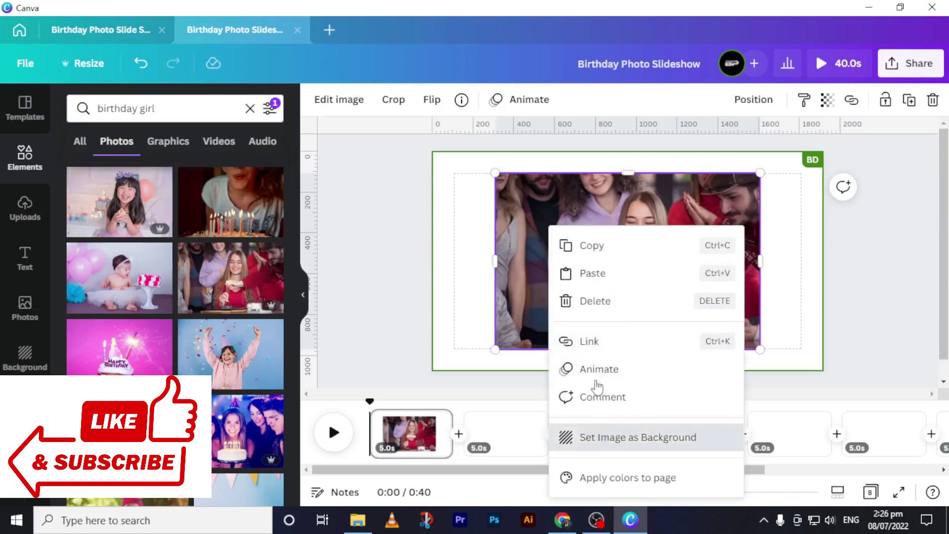
{"action": "left_click", "coordinate": [638, 437]}
{"action": "left_click", "coordinate": [502, 430]}
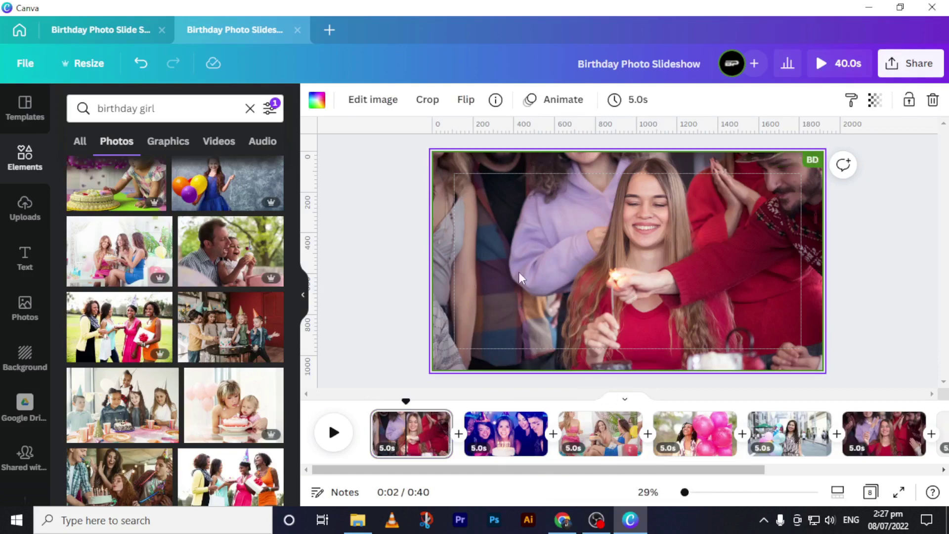
Move the playhead to the slideshow's start and search the elements library for "happy birthday" audio
{"action": "left_click_drag", "start_coordinate": [406, 401], "coordinate": [380, 390]}
{"action": "left_click", "coordinate": [444, 274]}
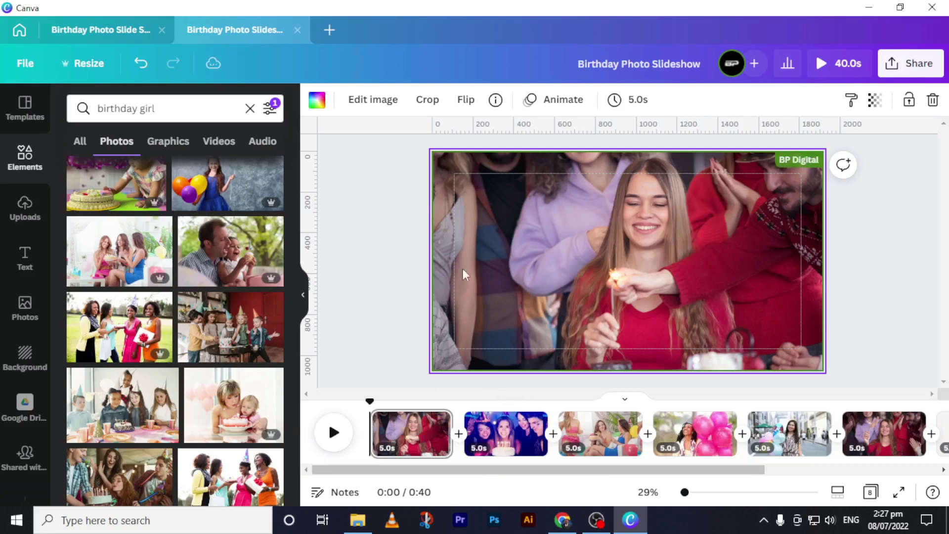
{"action": "left_click", "coordinate": [250, 108]}
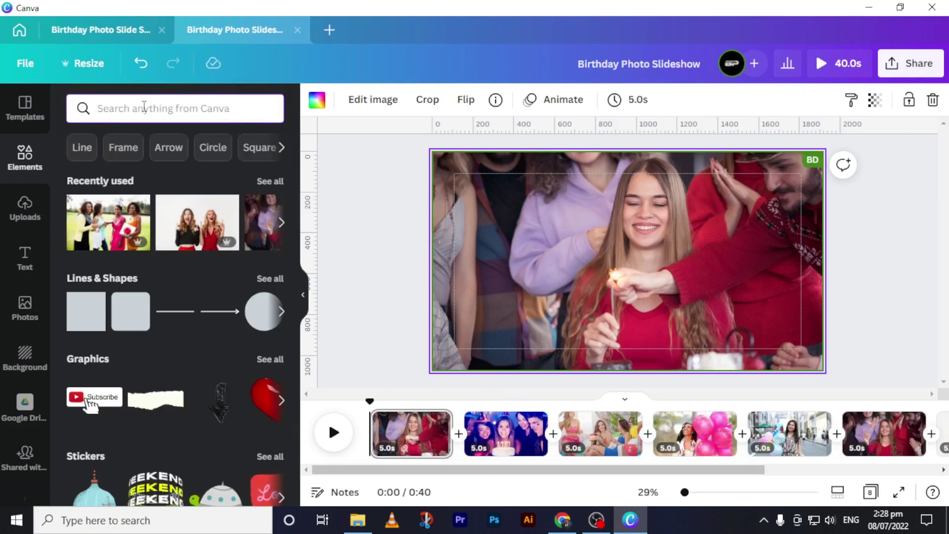
{"action": "type", "text": "happy"}
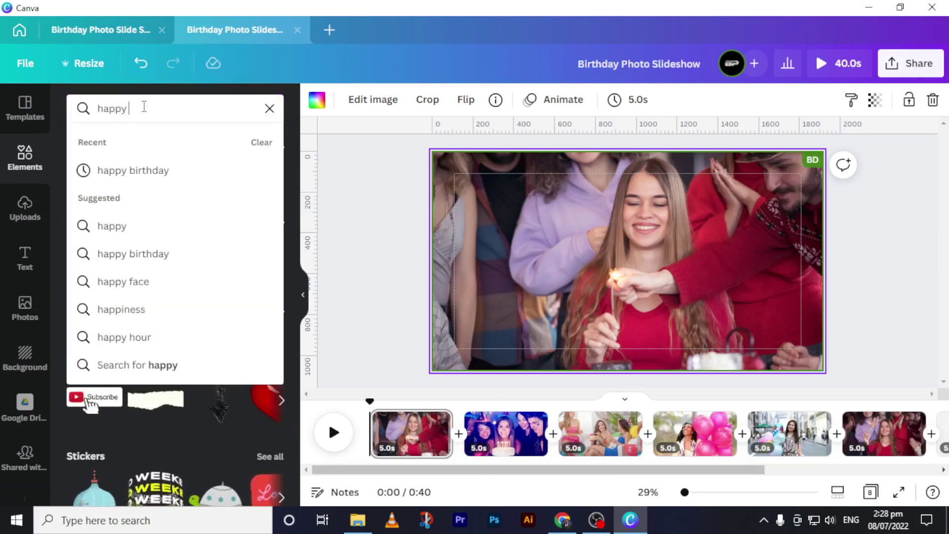
{"action": "left_click", "coordinate": [164, 173]}
{"action": "left_click", "coordinate": [266, 143]}
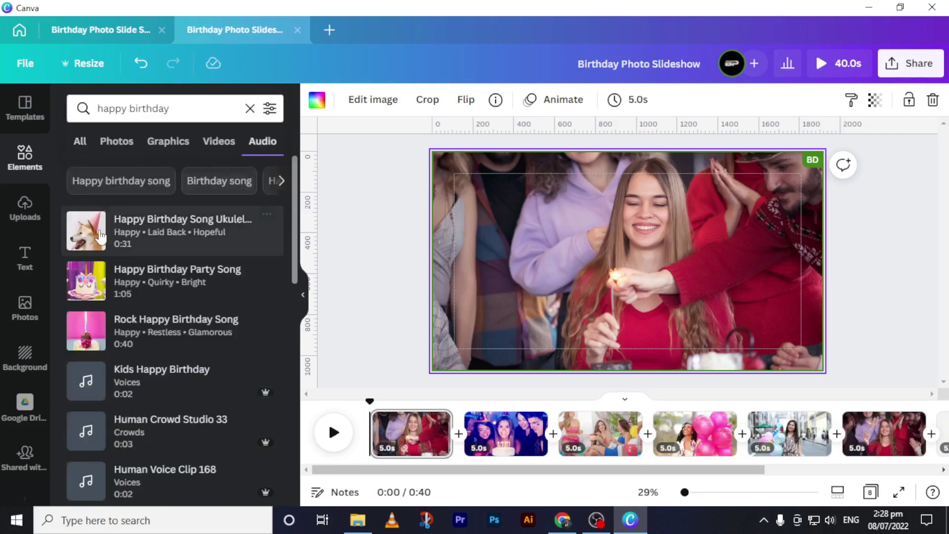
Preview the 0:31 ukulele version of Happy Birthday Song and add it to the slideshow
{"action": "mouse_move", "coordinate": [85, 242]}
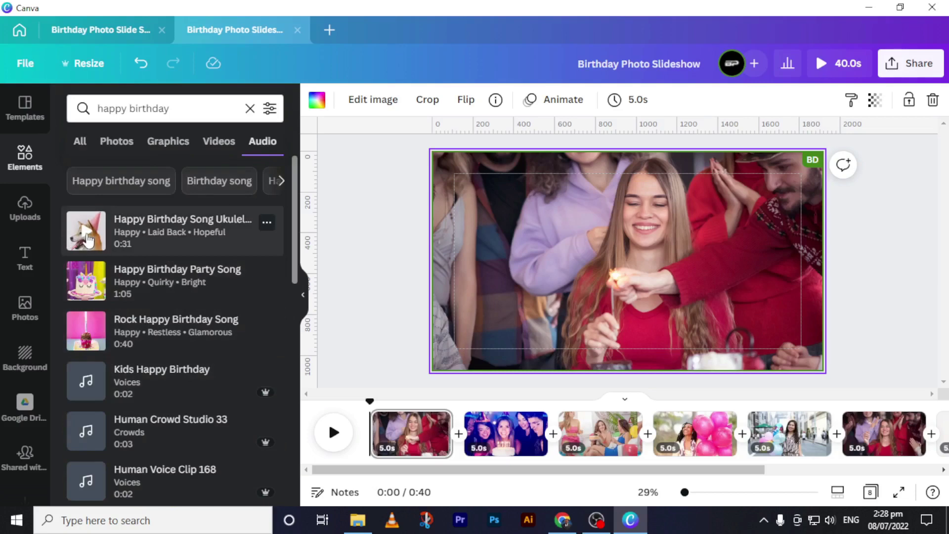
{"action": "left_click", "coordinate": [88, 239]}
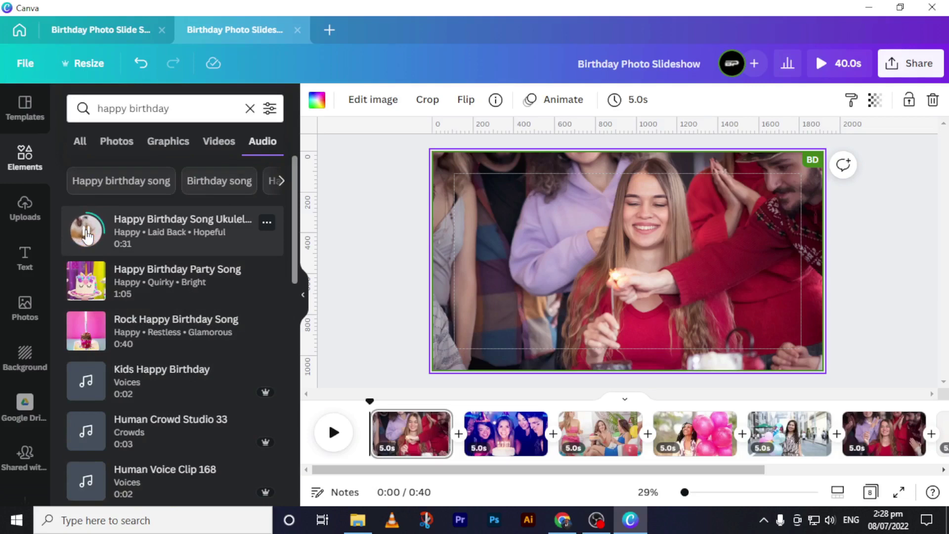
{"action": "left_click", "coordinate": [146, 240]}
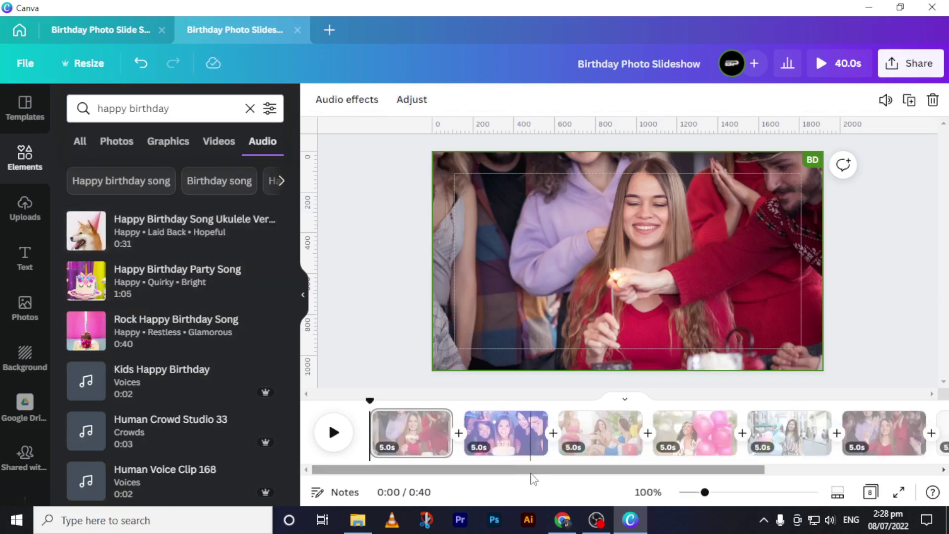
Play the slideshow from the start to check the photos with the music, and pause on the second page
{"action": "left_click", "coordinate": [370, 400]}
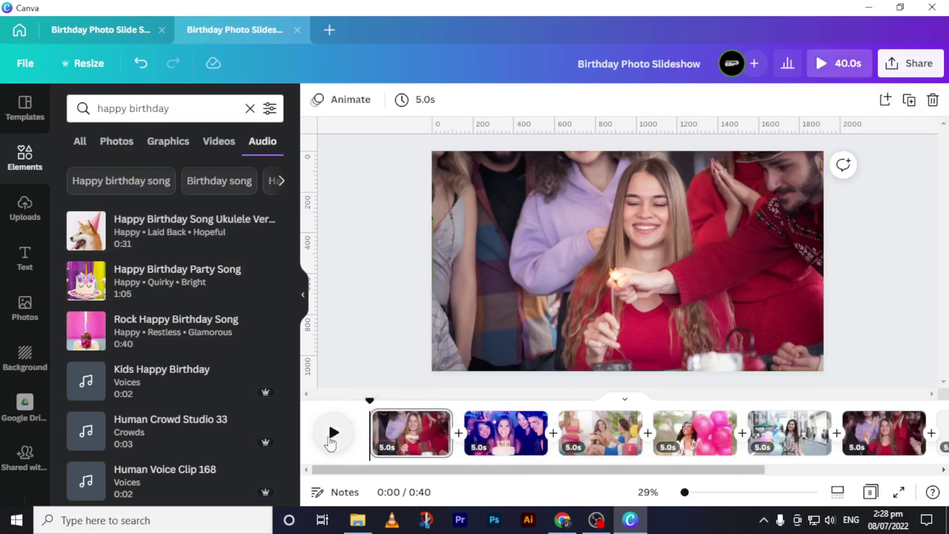
{"action": "left_click", "coordinate": [332, 443]}
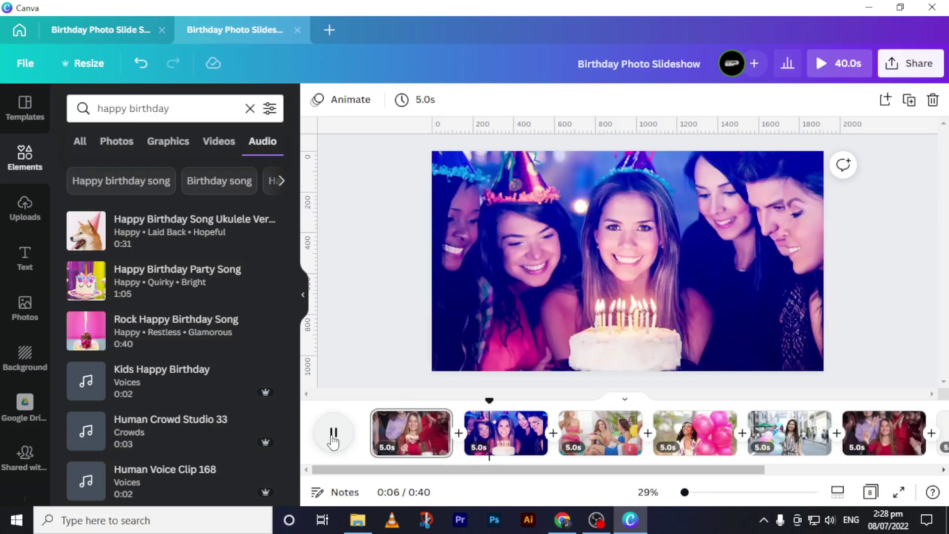
{"action": "left_click", "coordinate": [333, 435]}
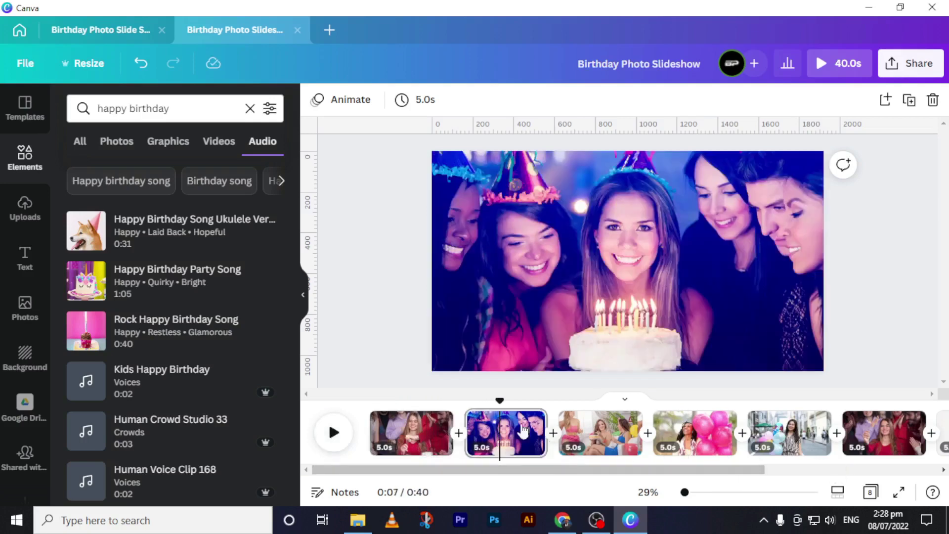
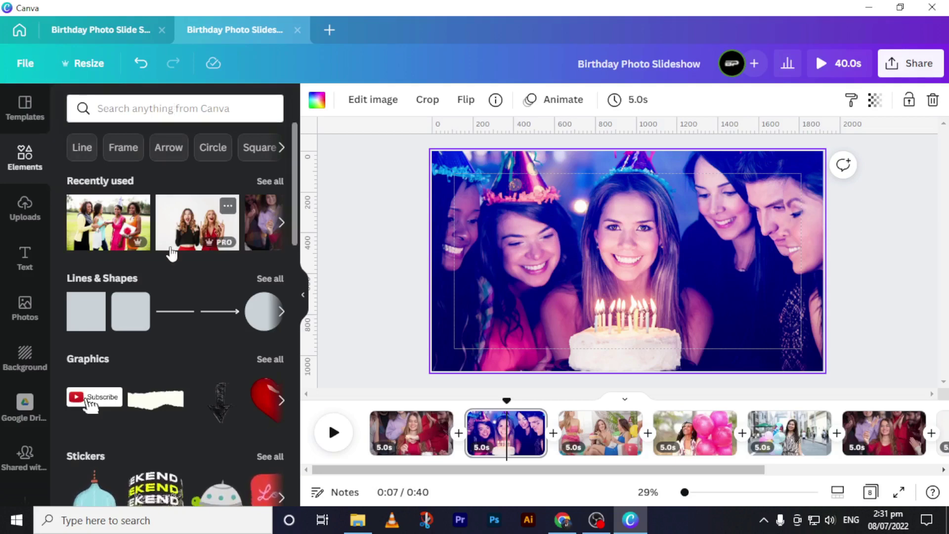
Add the frame with three side-by-side panels to the second page and enlarge it towards the page's upper-left corner
{"action": "scroll", "coordinate": [146, 247], "scroll_direction": "down", "scroll_amount": 5}
{"action": "scroll", "coordinate": [146, 247], "scroll_direction": "down", "scroll_amount": 10}
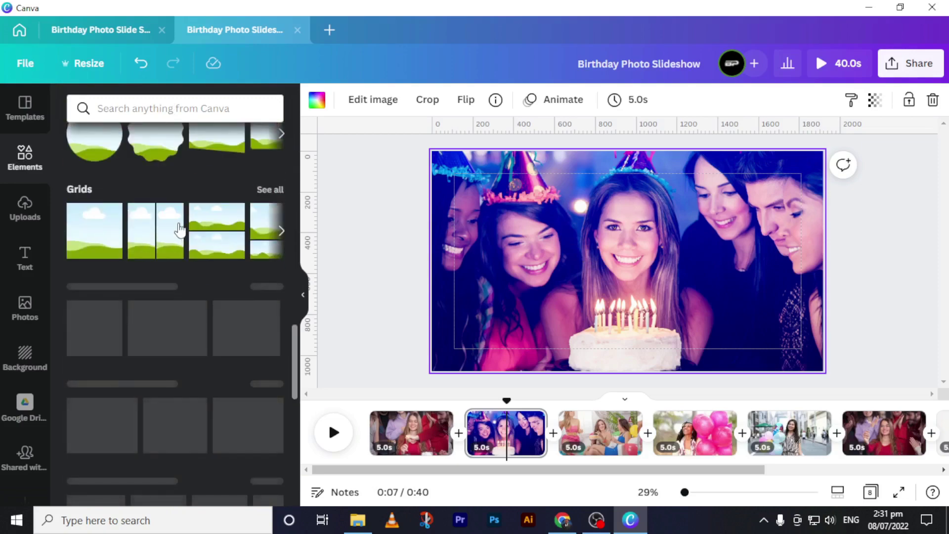
{"action": "scroll", "coordinate": [178, 247], "scroll_direction": "up", "scroll_amount": 3}
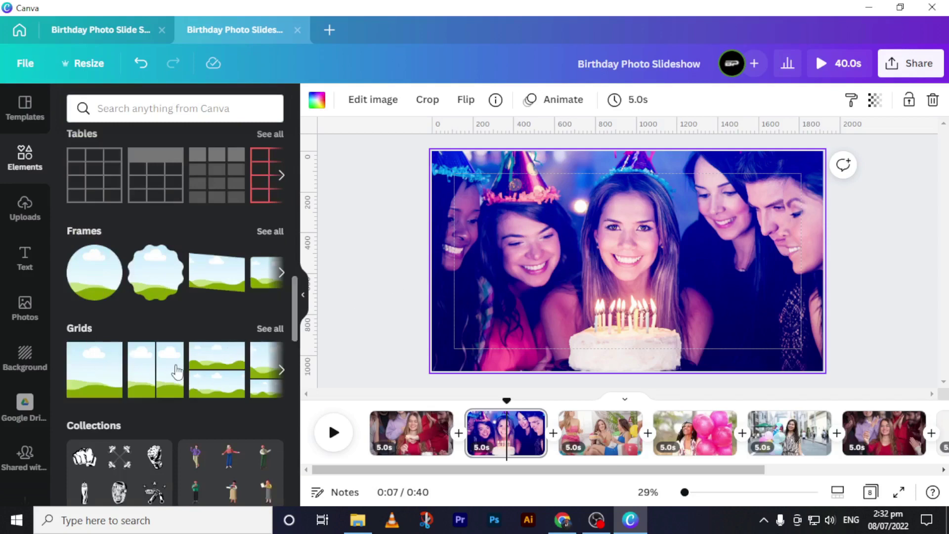
{"action": "left_click", "coordinate": [268, 232]}
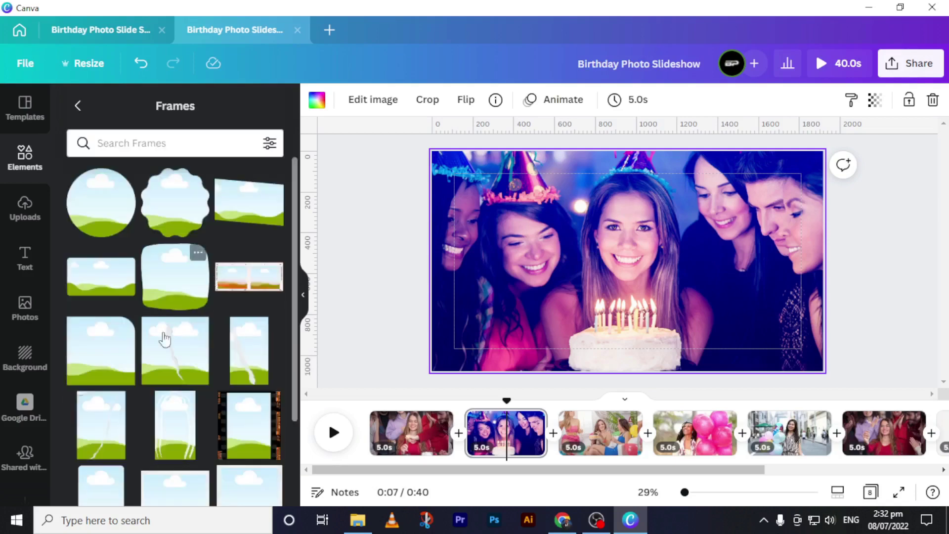
{"action": "scroll", "coordinate": [163, 346], "scroll_direction": "down", "scroll_amount": 5}
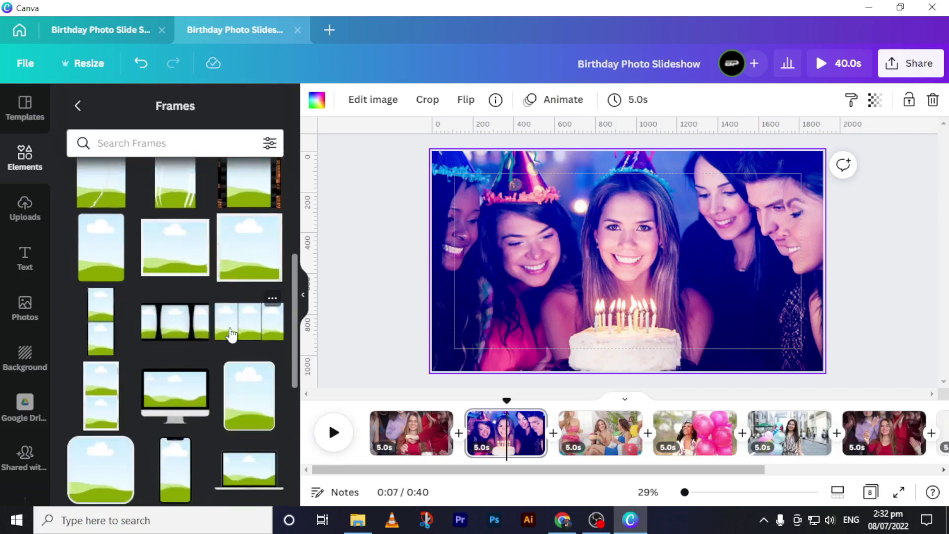
{"action": "scroll", "coordinate": [237, 321], "scroll_direction": "down", "scroll_amount": 5}
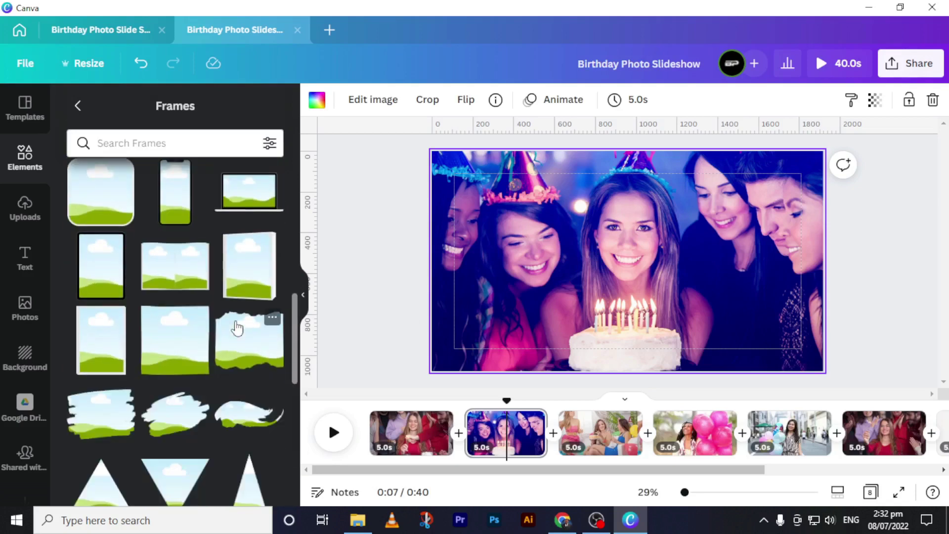
{"action": "scroll", "coordinate": [238, 328], "scroll_direction": "up", "scroll_amount": 4}
{"action": "scroll", "coordinate": [237, 328], "scroll_direction": "up", "scroll_amount": 3}
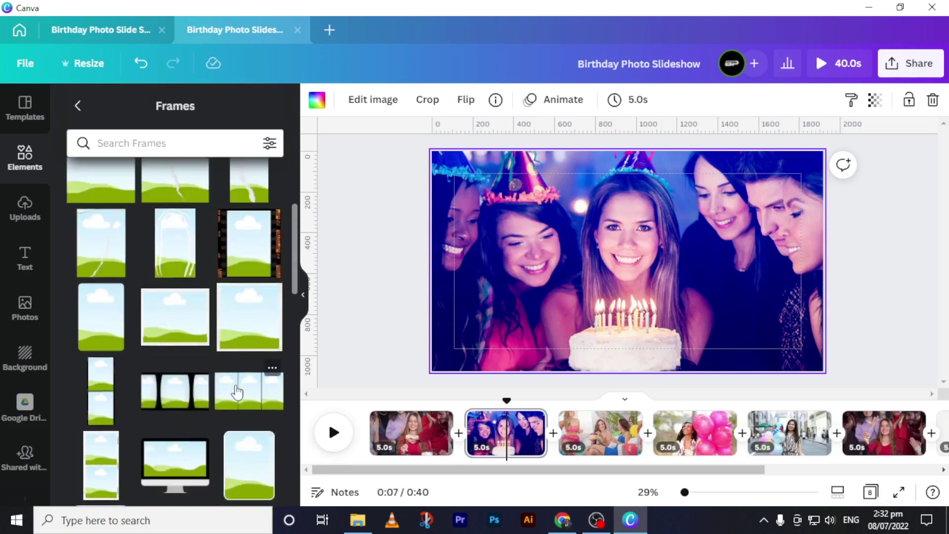
{"action": "left_click", "coordinate": [242, 388]}
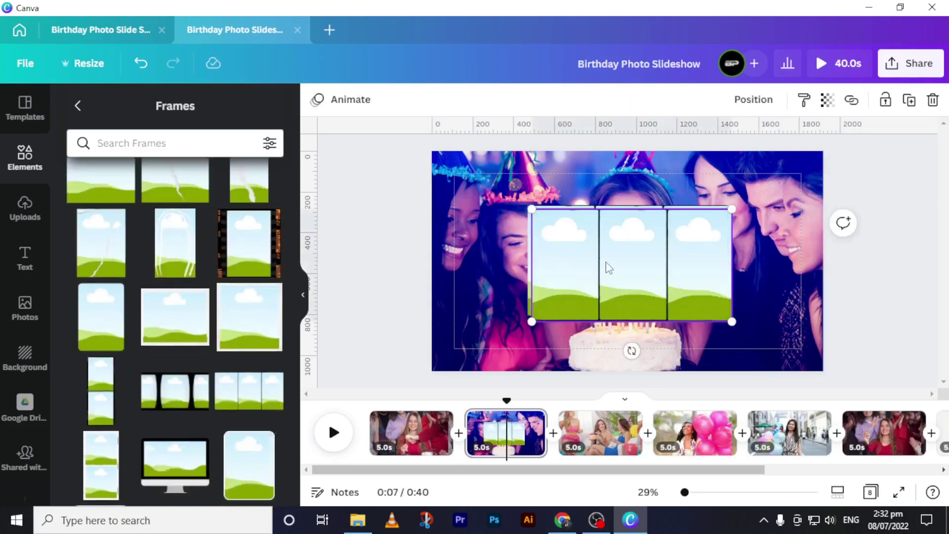
{"action": "left_click_drag", "start_coordinate": [609, 267], "coordinate": [605, 264]}
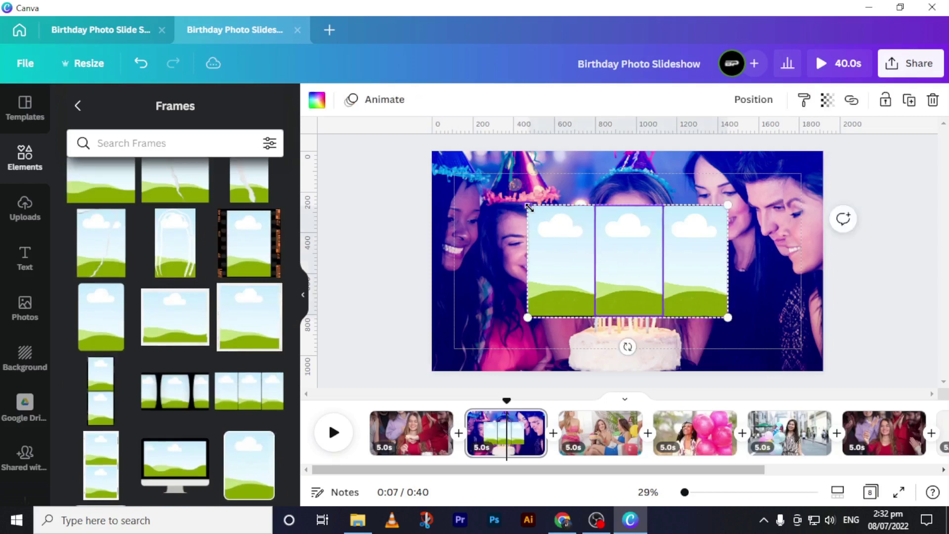
{"action": "left_click_drag", "start_coordinate": [528, 207], "coordinate": [437, 154]}
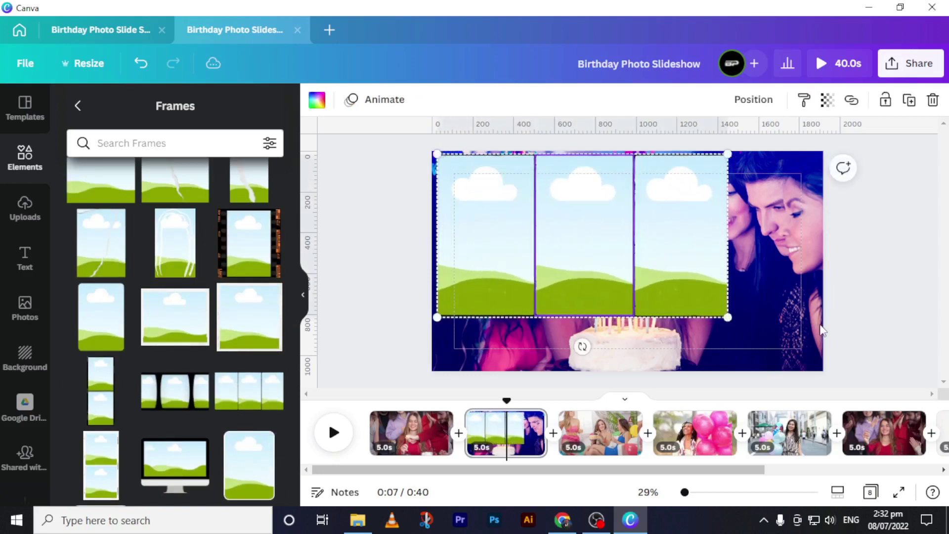
Detach the candle-lit cake photo from the second page's background and delete it
{"action": "left_click", "coordinate": [773, 306]}
{"action": "right_click", "coordinate": [774, 307]}
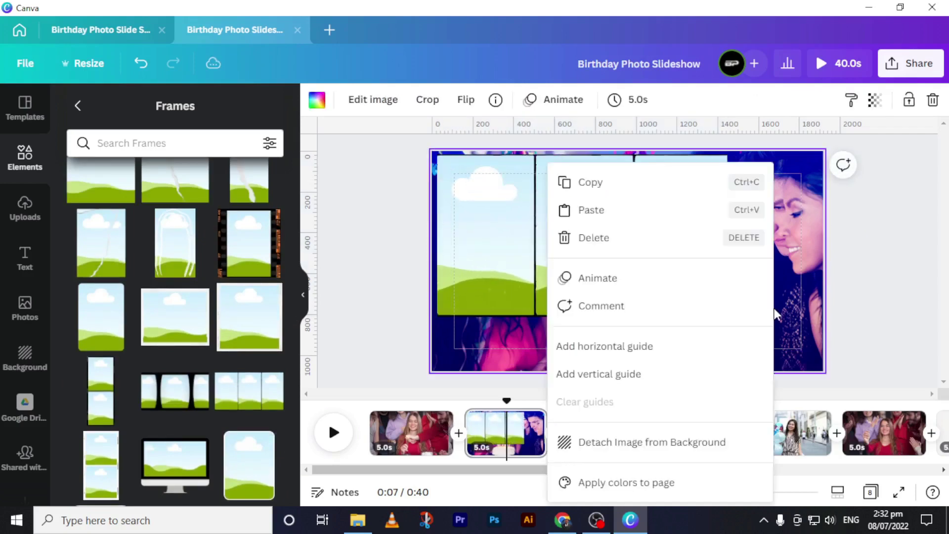
{"action": "left_click", "coordinate": [661, 442]}
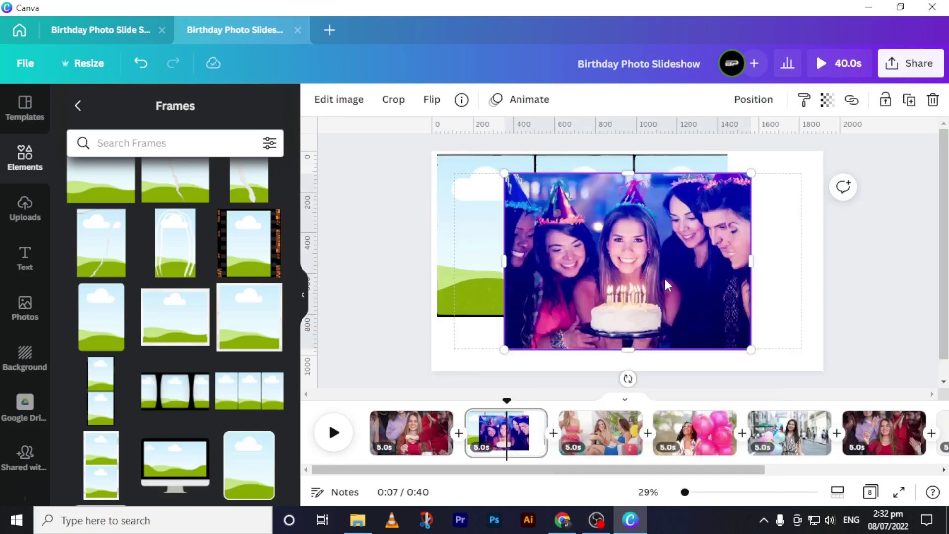
{"action": "key", "text": "Delete"}
Enlarge the three-panel frame to 1,920 × 1,080 so it fills the second page
{"action": "left_click", "coordinate": [711, 302]}
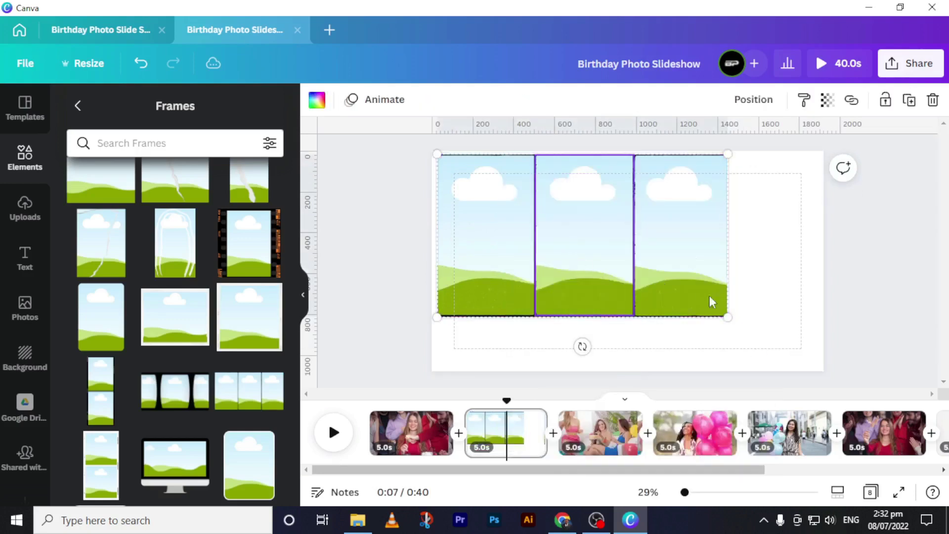
{"action": "left_click_drag", "start_coordinate": [726, 315], "coordinate": [824, 371]}
{"action": "left_click_drag", "start_coordinate": [437, 153], "coordinate": [432, 151]}
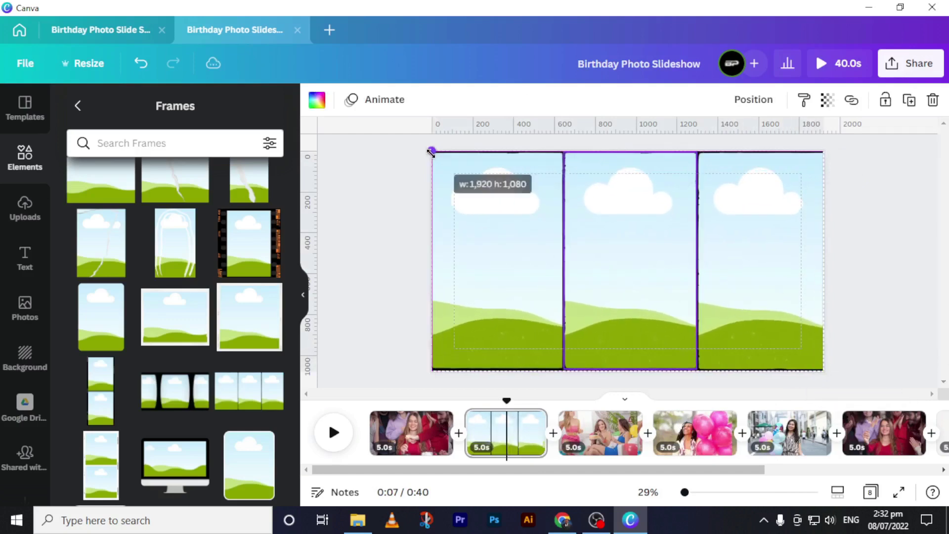
{"action": "left_click", "coordinate": [507, 205]}
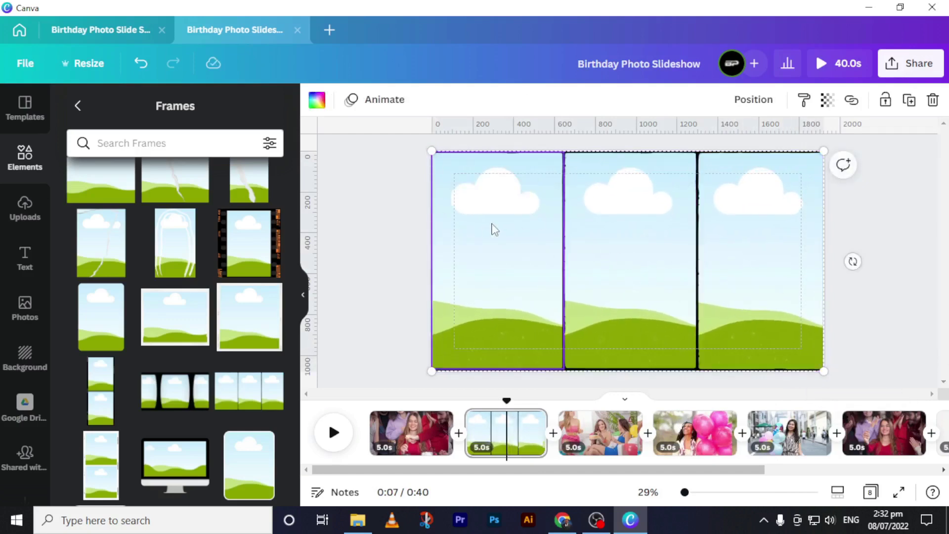
Search the elements library for "birthday girl" photos and filter them to vertical orientation
{"action": "left_click", "coordinate": [24, 156]}
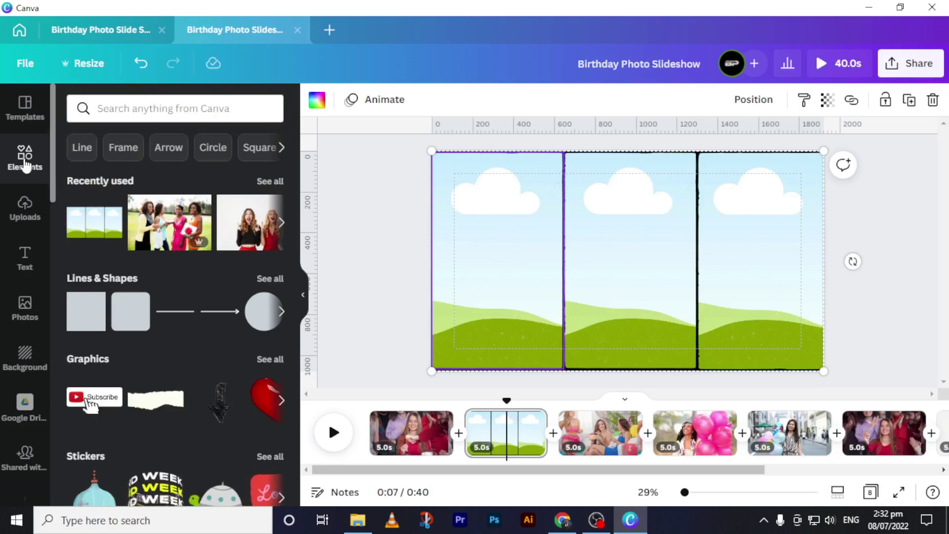
{"action": "left_click", "coordinate": [137, 108]}
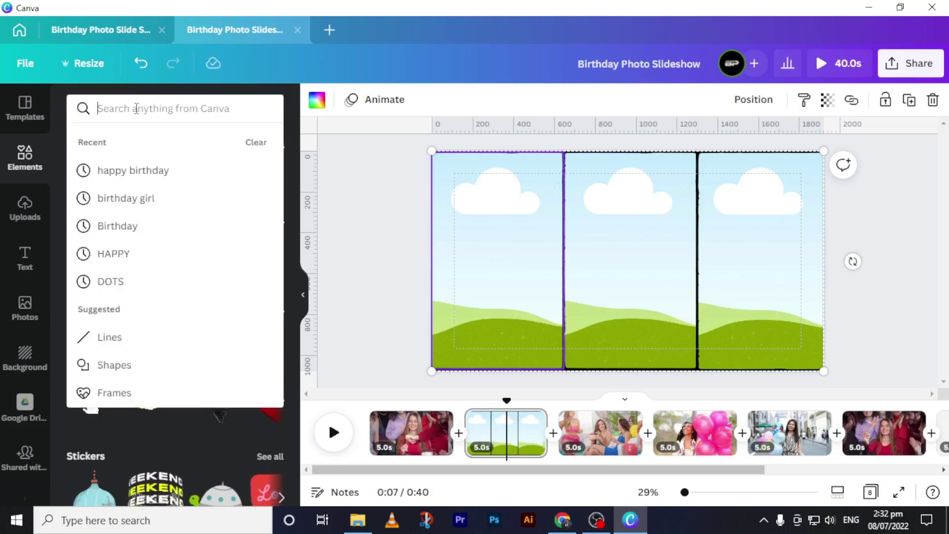
{"action": "left_click", "coordinate": [144, 199]}
{"action": "left_click", "coordinate": [120, 144]}
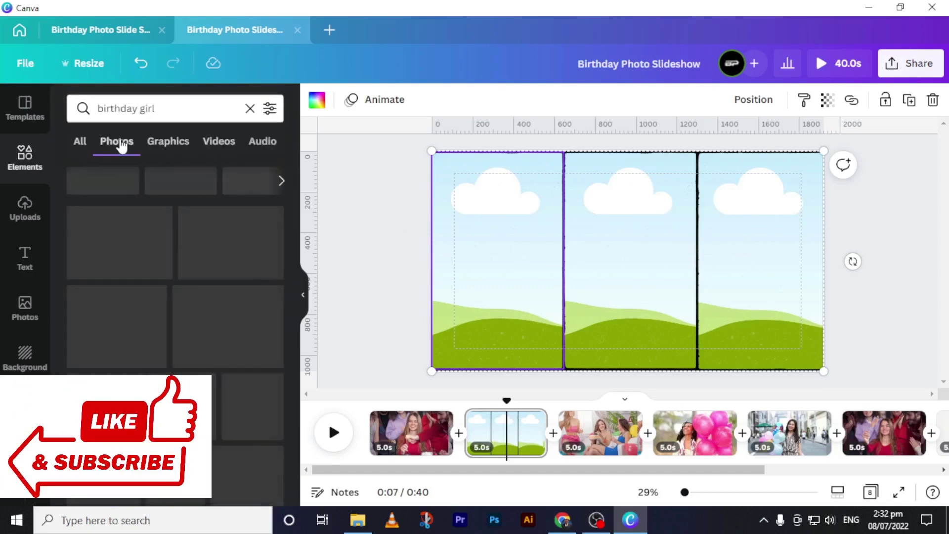
{"action": "left_click", "coordinate": [269, 109]}
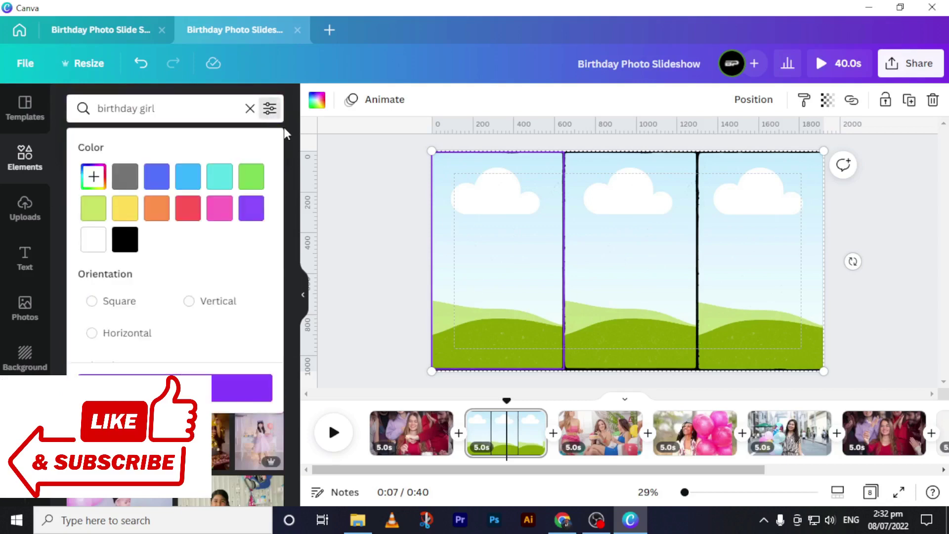
{"action": "left_click", "coordinate": [190, 306]}
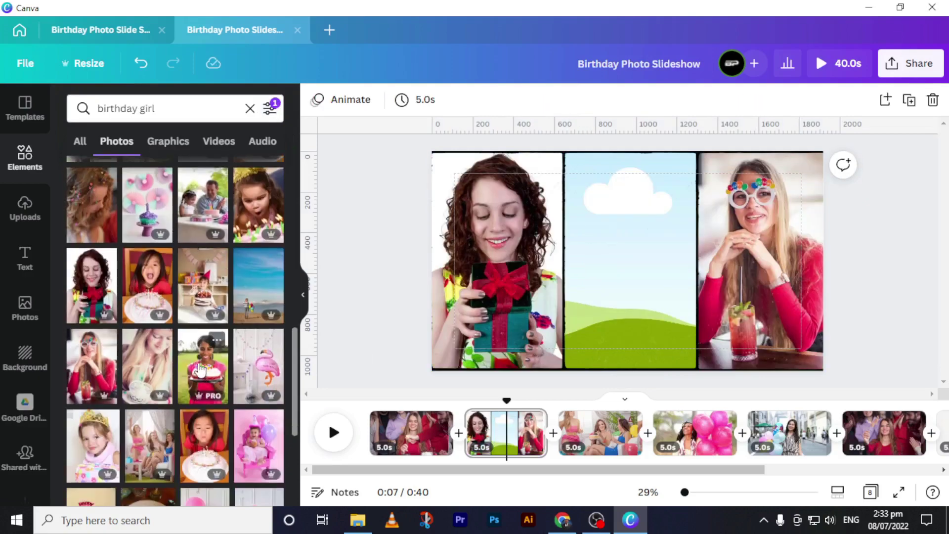
Place the photo of the woman in pink holding a birthday cake in the frame's middle panel
{"action": "left_click_drag", "start_coordinate": [203, 369], "coordinate": [633, 279]}
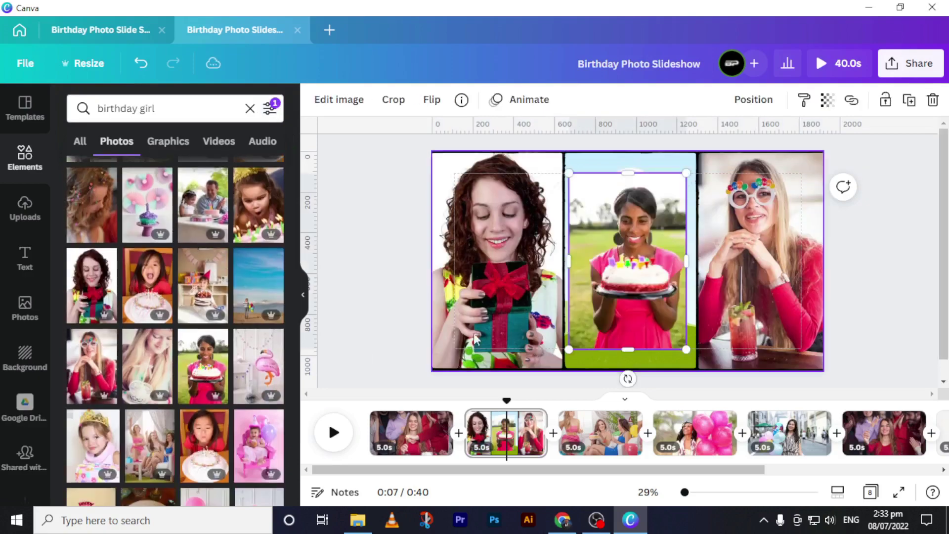
{"action": "left_click", "coordinate": [634, 244]}
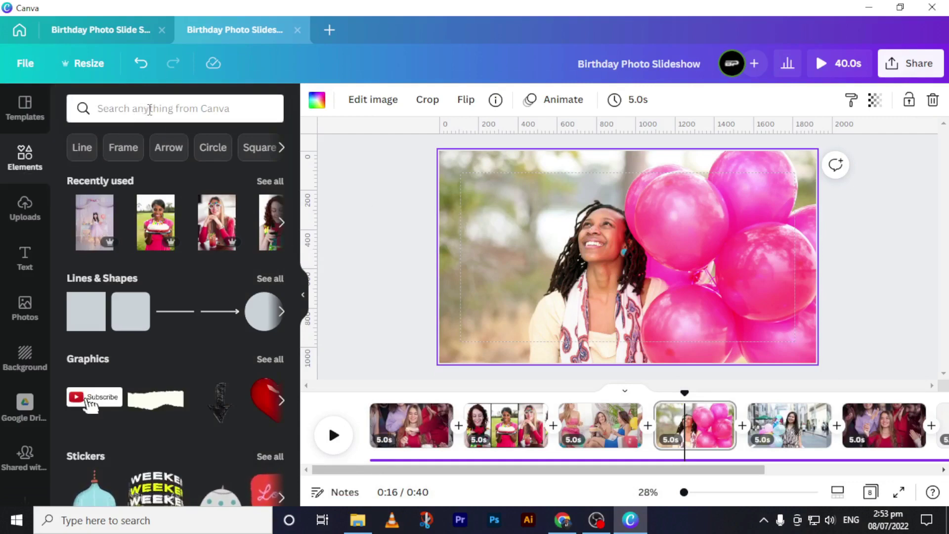
Add the five-cell grid with two cells above three to the fourth page
{"action": "scroll", "coordinate": [202, 269], "scroll_direction": "down", "scroll_amount": 15}
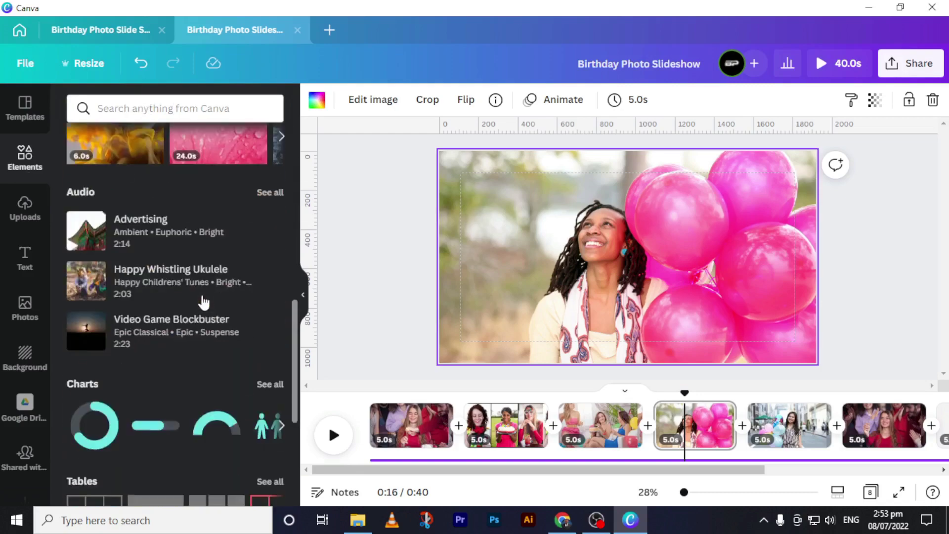
{"action": "scroll", "coordinate": [202, 301], "scroll_direction": "down", "scroll_amount": 5}
{"action": "scroll", "coordinate": [180, 275], "scroll_direction": "up", "scroll_amount": 1}
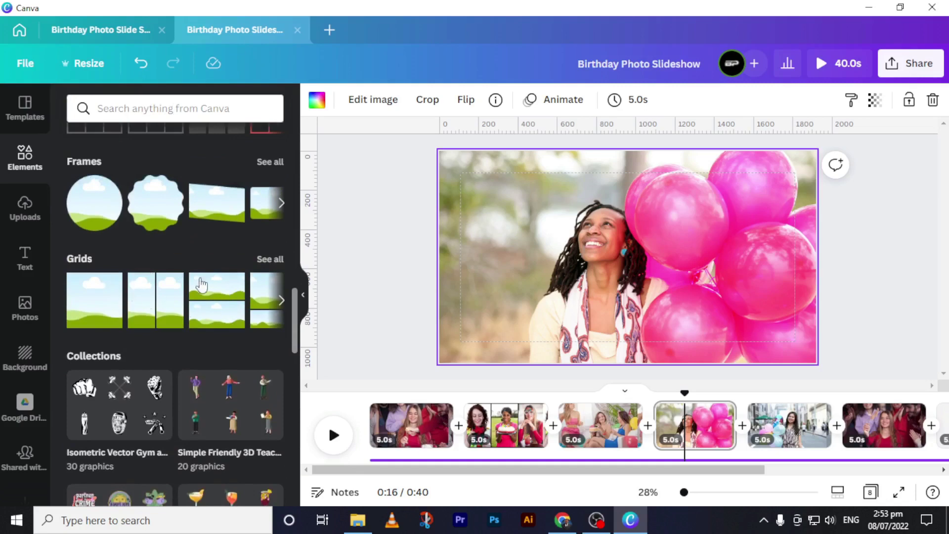
{"action": "left_click", "coordinate": [269, 259]}
{"action": "scroll", "coordinate": [169, 339], "scroll_direction": "down", "scroll_amount": 3}
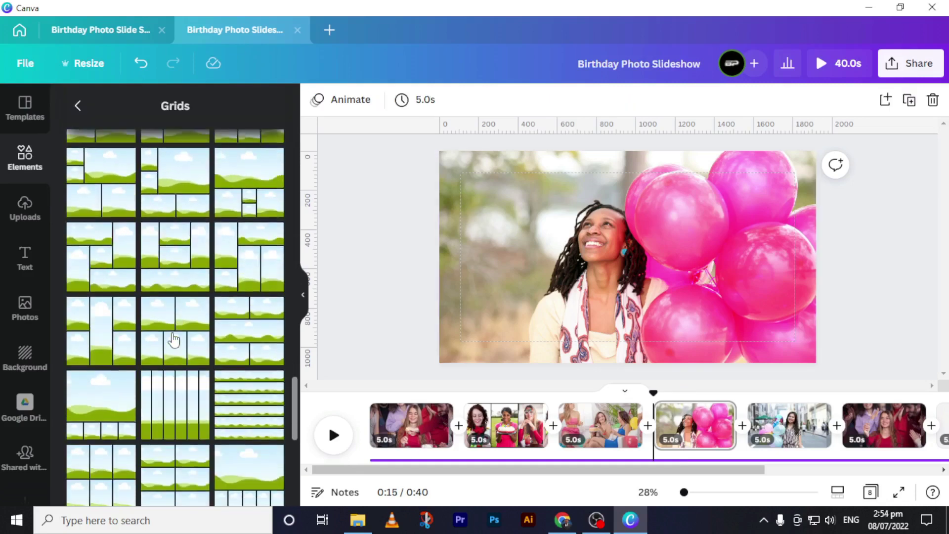
{"action": "left_click", "coordinate": [171, 334]}
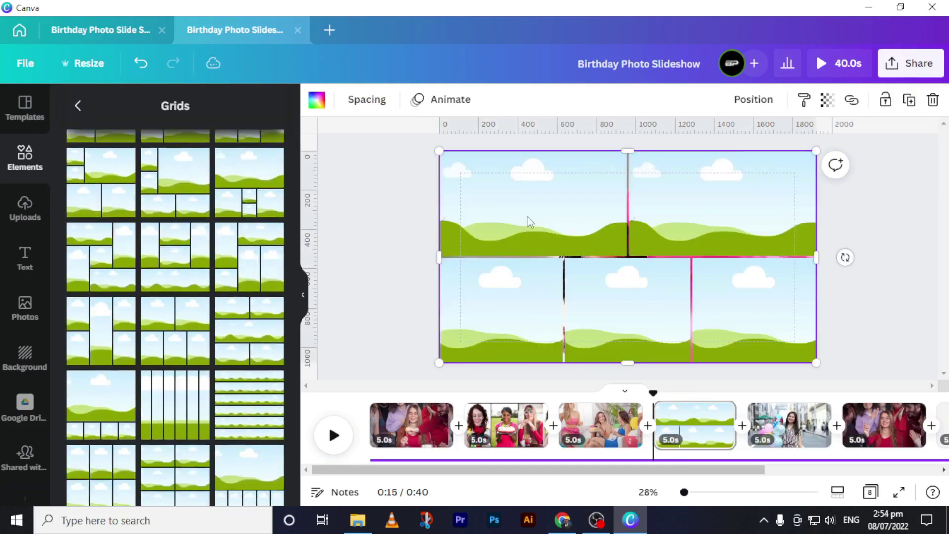
Move the grid down to uncover the pink balloons photo and detach that photo from the fourth page's background
{"action": "left_click_drag", "start_coordinate": [553, 205], "coordinate": [557, 261]}
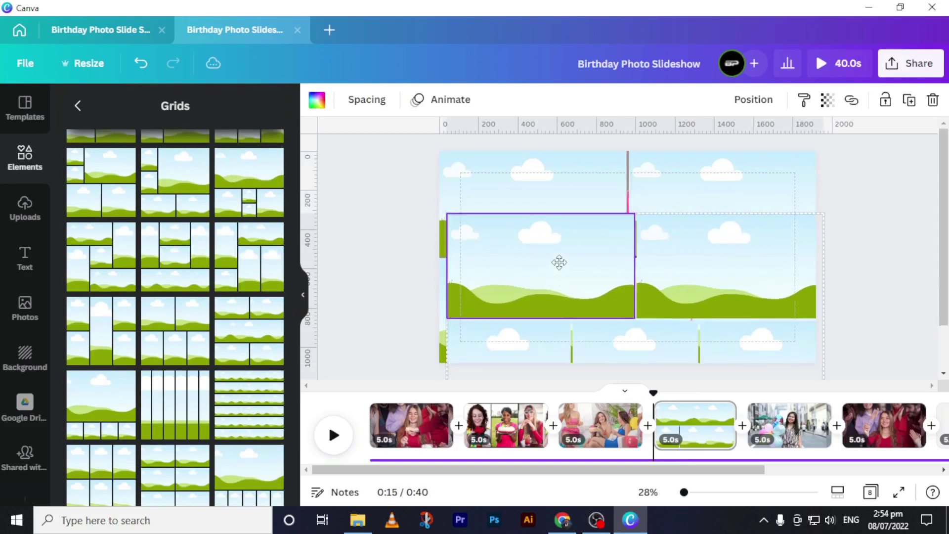
{"action": "key", "text": "ctrl+z"}
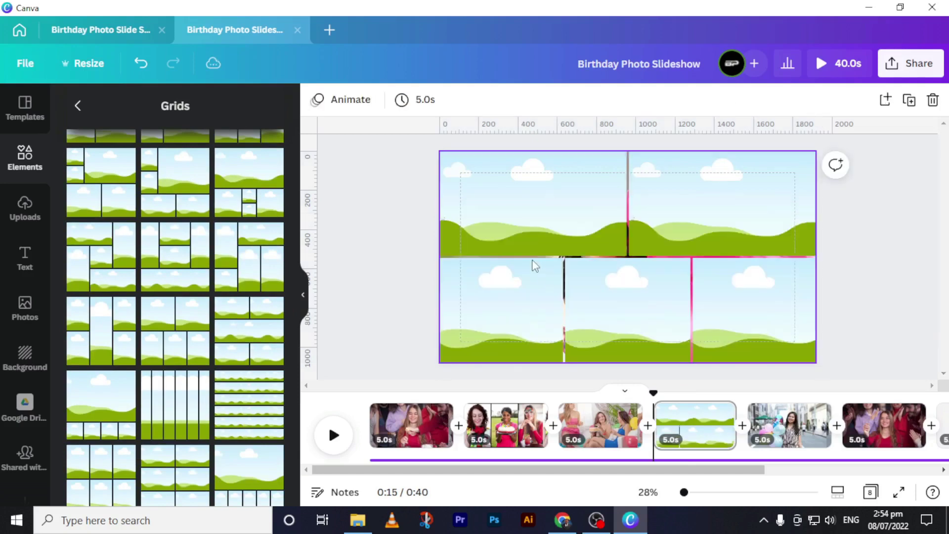
{"action": "left_click_drag", "start_coordinate": [538, 225], "coordinate": [539, 280]}
{"action": "left_click", "coordinate": [537, 168]}
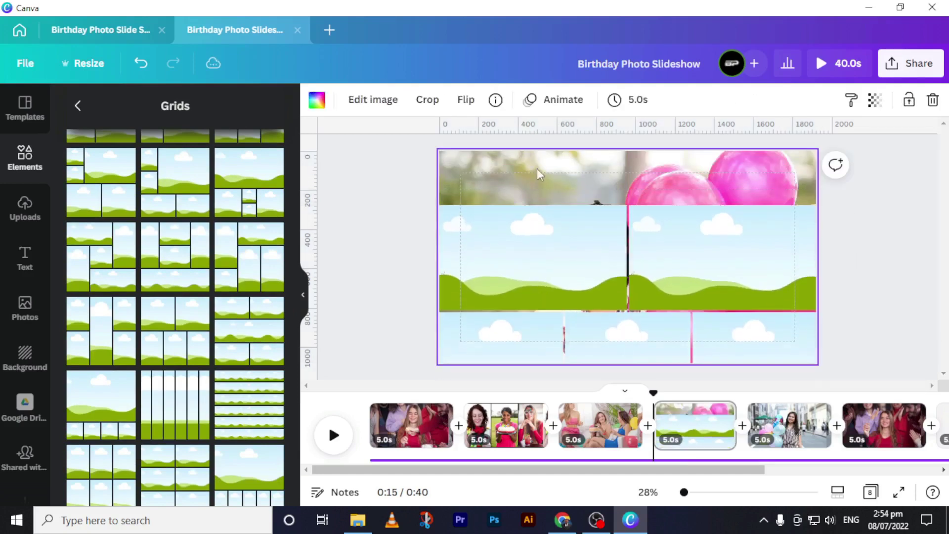
{"action": "right_click", "coordinate": [538, 168]}
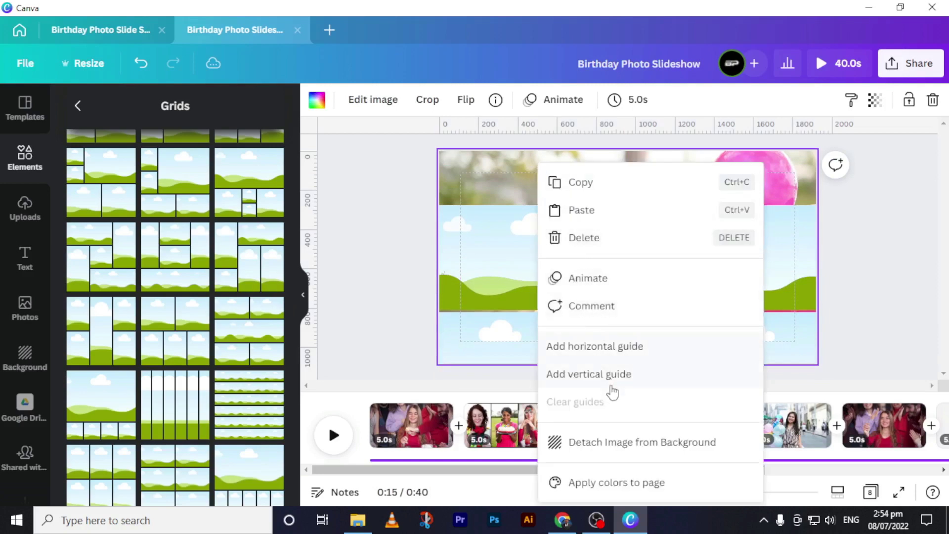
{"action": "left_click", "coordinate": [612, 445]}
Align the five-cell grid to the vertical middle of the fourth page
{"action": "left_click", "coordinate": [473, 265]}
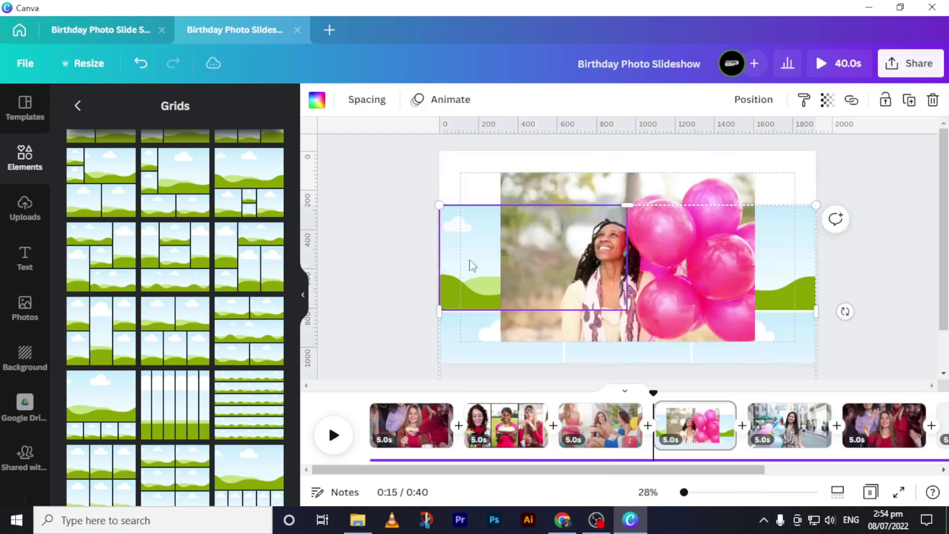
{"action": "left_click", "coordinate": [747, 100]}
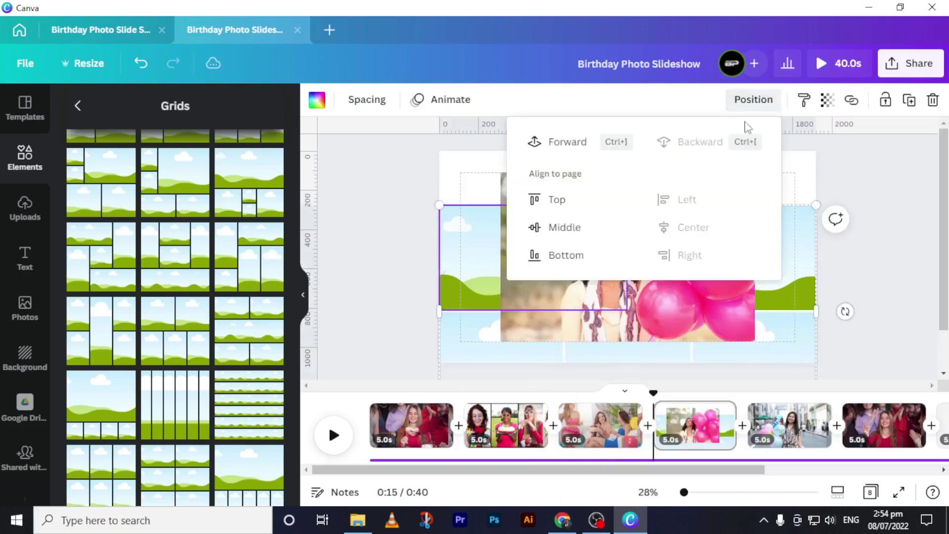
{"action": "left_click", "coordinate": [539, 227]}
{"action": "left_click", "coordinate": [472, 262]}
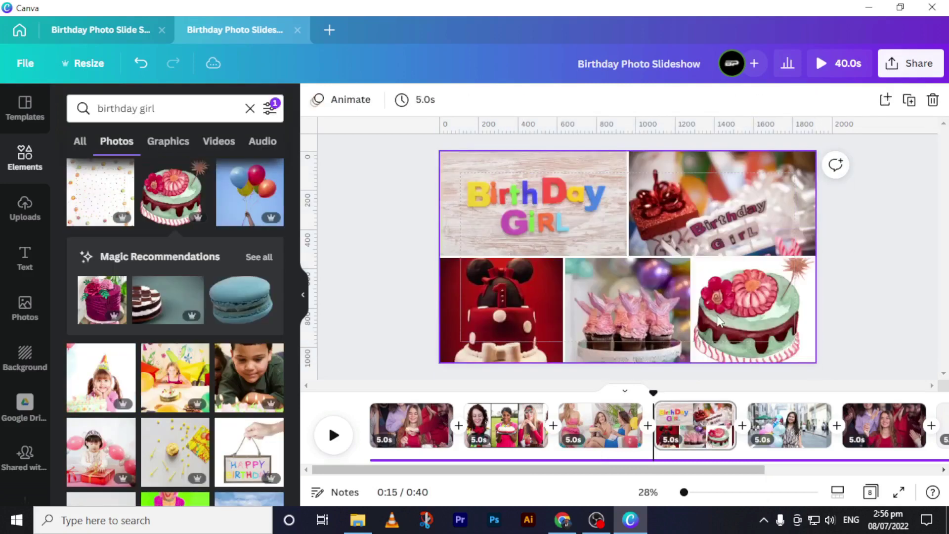
{"action": "left_click", "coordinate": [830, 301]}
{"action": "left_click", "coordinate": [614, 234]}
{"action": "left_click", "coordinate": [614, 235]}
{"action": "left_click", "coordinate": [846, 323]}
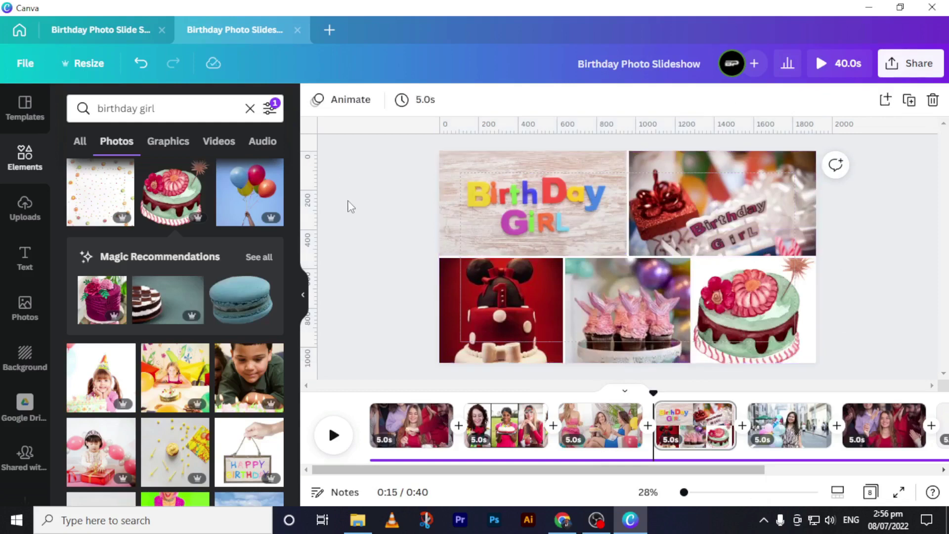
{"action": "left_click", "coordinate": [529, 280]}
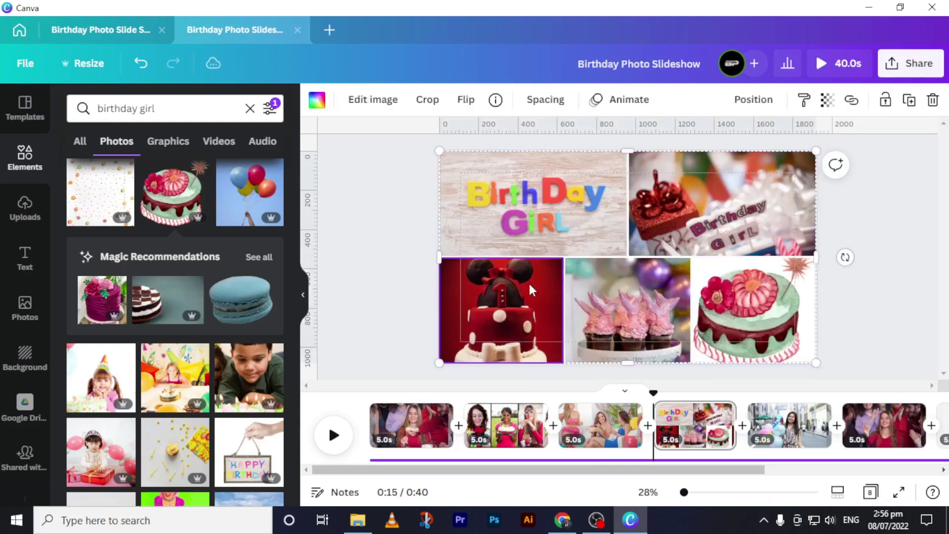
{"action": "left_click", "coordinate": [543, 208]}
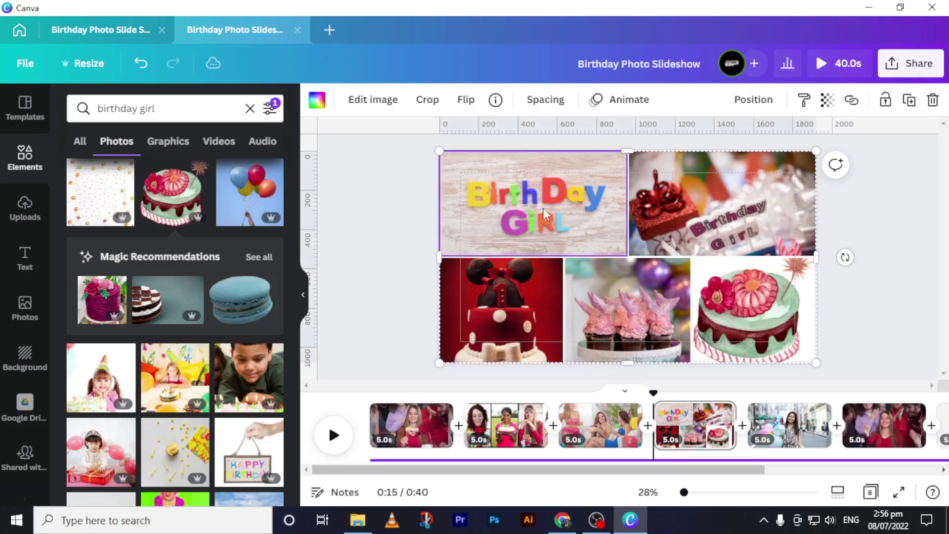
{"action": "left_click", "coordinate": [407, 213]}
{"action": "left_click", "coordinate": [651, 222]}
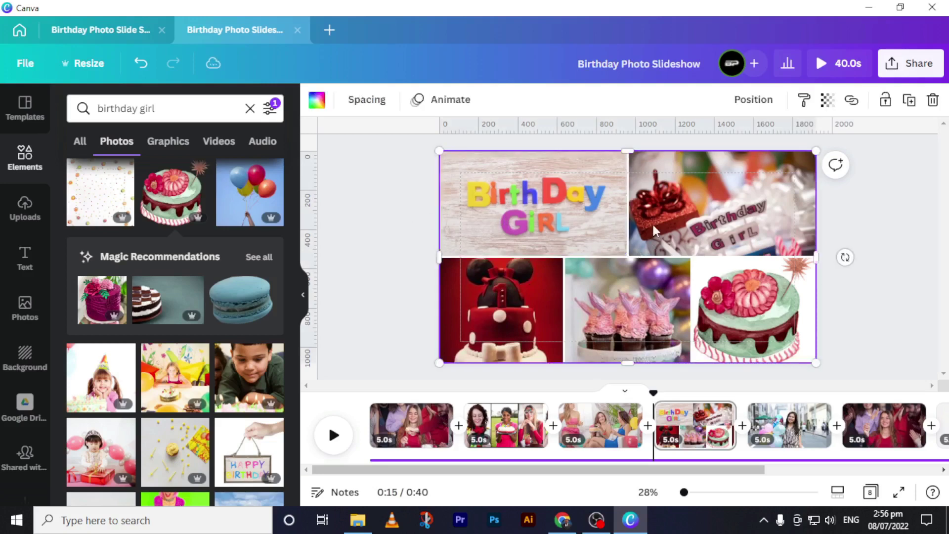
{"action": "left_click", "coordinate": [653, 224]}
{"action": "left_click", "coordinate": [588, 222]}
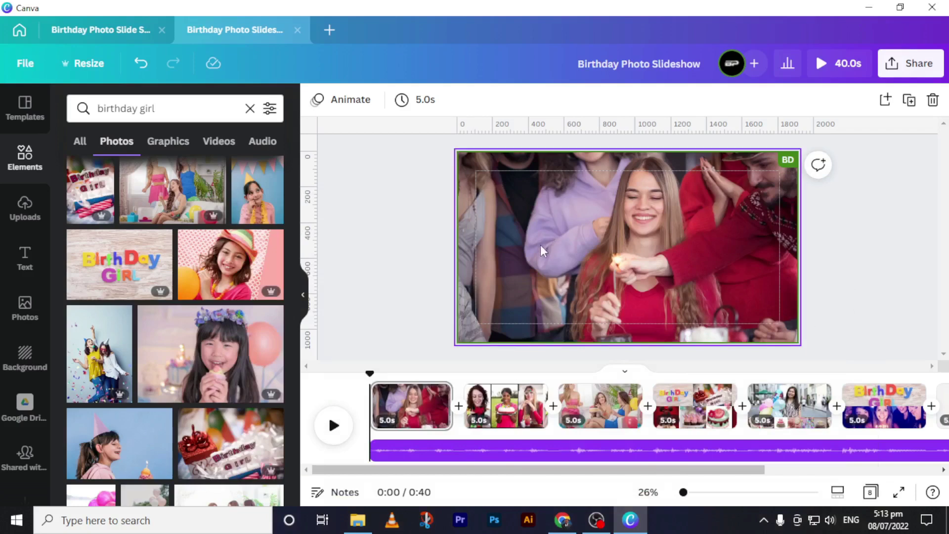
Add a Chop transition between the first and second pages and an upward Stack transition between the second and third
{"action": "left_click", "coordinate": [459, 406]}
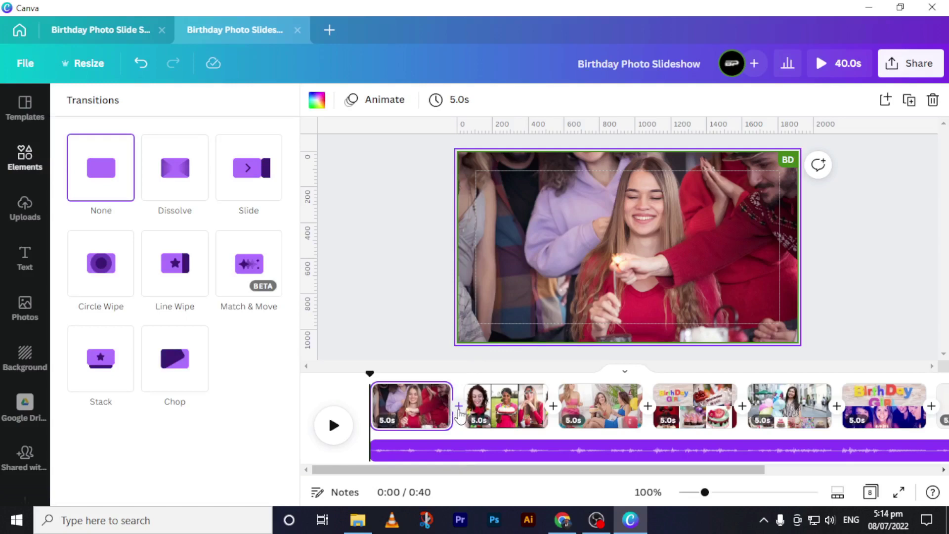
{"action": "left_click", "coordinate": [181, 374]}
{"action": "scroll", "coordinate": [183, 374], "scroll_direction": "down", "scroll_amount": 3}
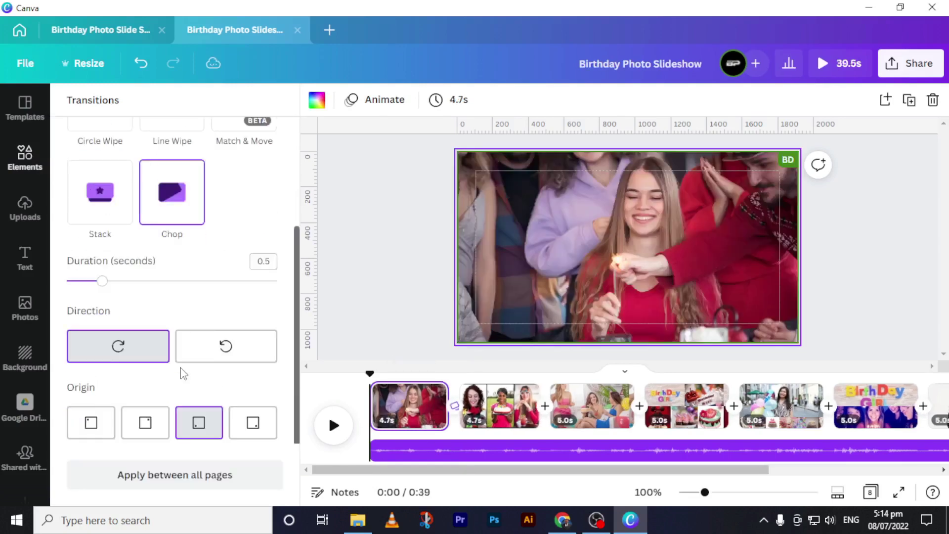
{"action": "left_click", "coordinate": [547, 416]}
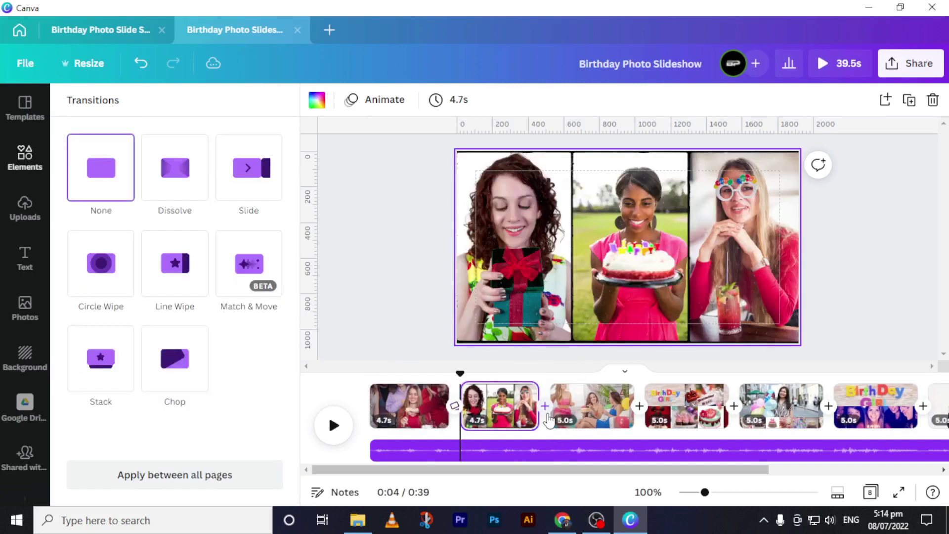
{"action": "left_click", "coordinate": [126, 373]}
{"action": "left_click", "coordinate": [199, 422]}
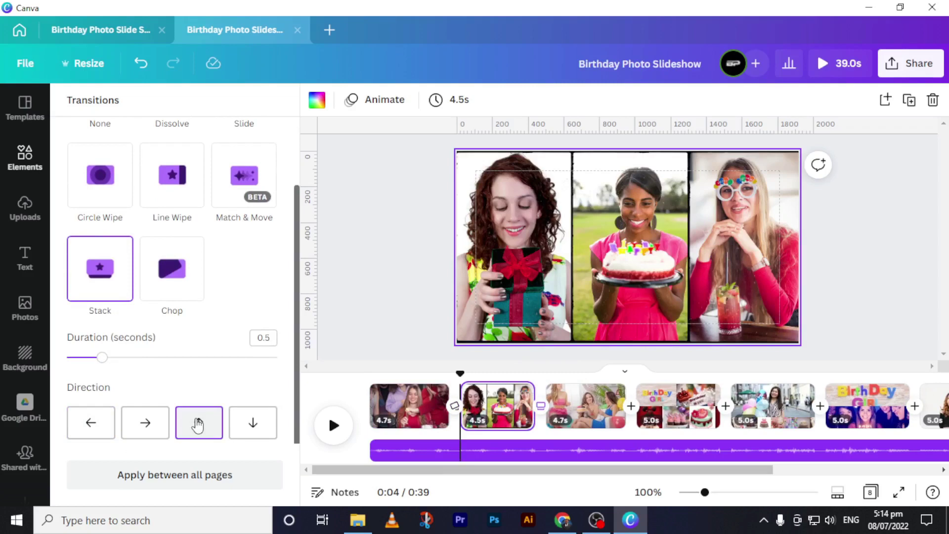
Add an outward Circle Wipe transition between the third and fourth pages and Match & Move between the fourth and fifth
{"action": "left_click", "coordinate": [631, 405]}
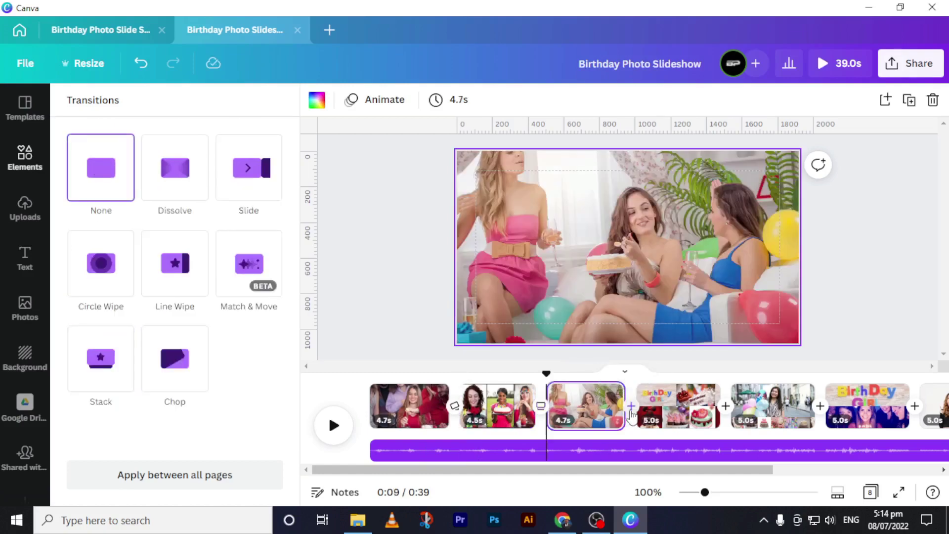
{"action": "left_click", "coordinate": [181, 289]}
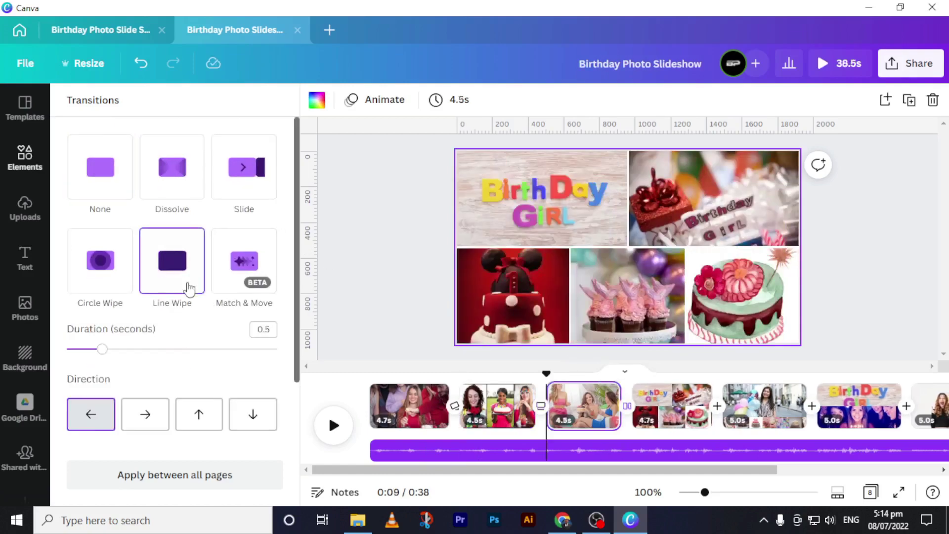
{"action": "left_click", "coordinate": [91, 287]}
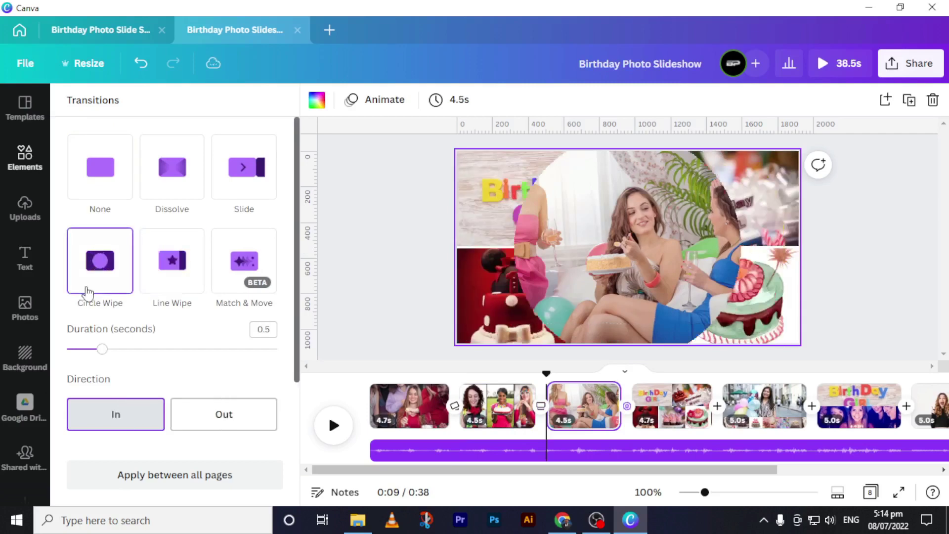
{"action": "left_click", "coordinate": [225, 417]}
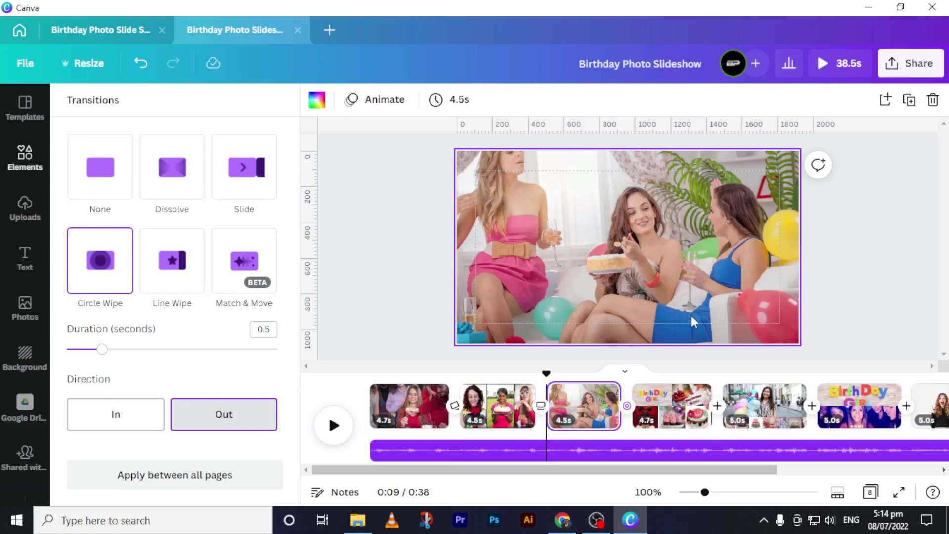
{"action": "left_click", "coordinate": [717, 404]}
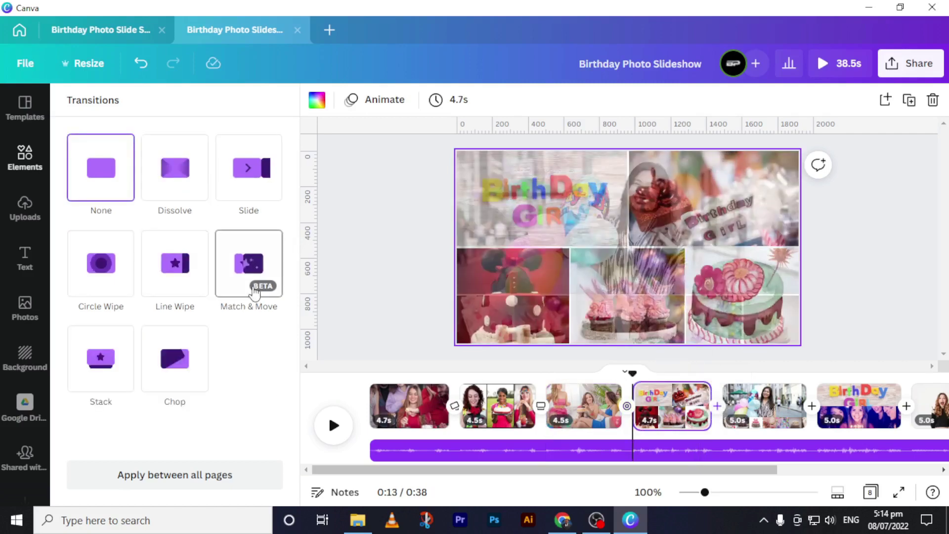
{"action": "left_click", "coordinate": [253, 293]}
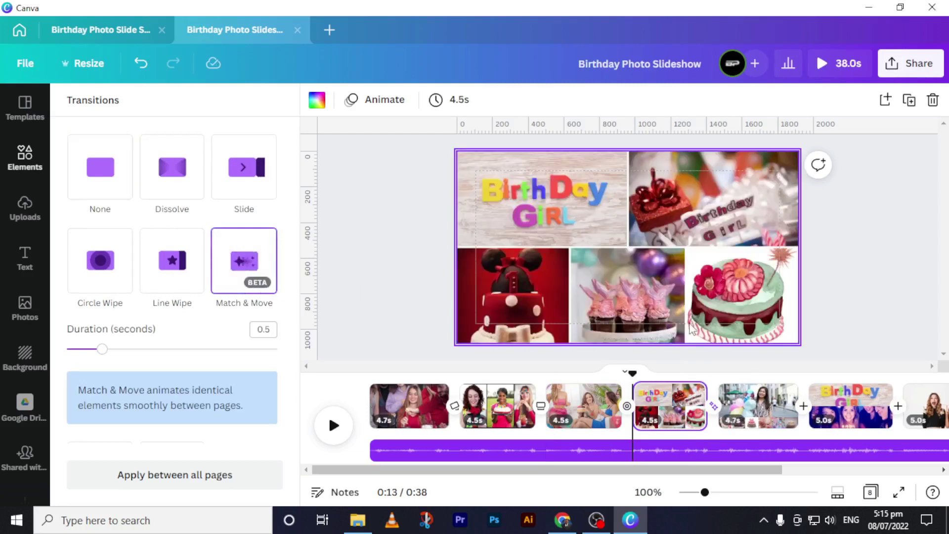
Add an upward Slide transition between the fifth and sixth pages and a Dissolve transition between the sixth and seventh
{"action": "left_click", "coordinate": [803, 411]}
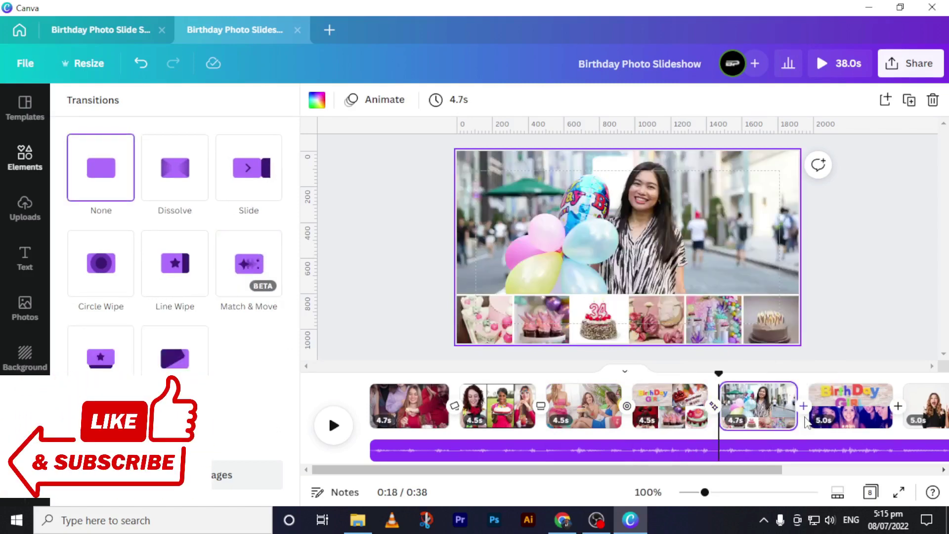
{"action": "left_click", "coordinate": [249, 196]}
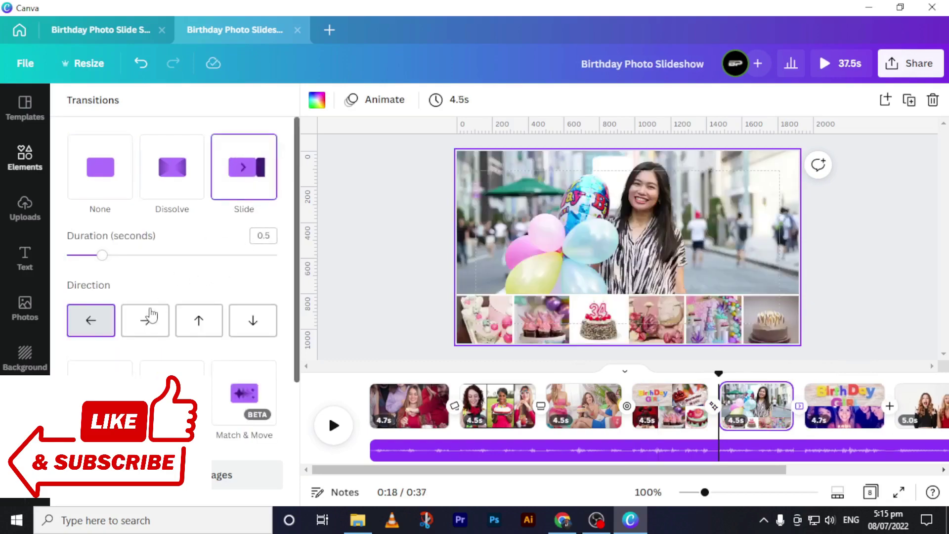
{"action": "left_click", "coordinate": [87, 326]}
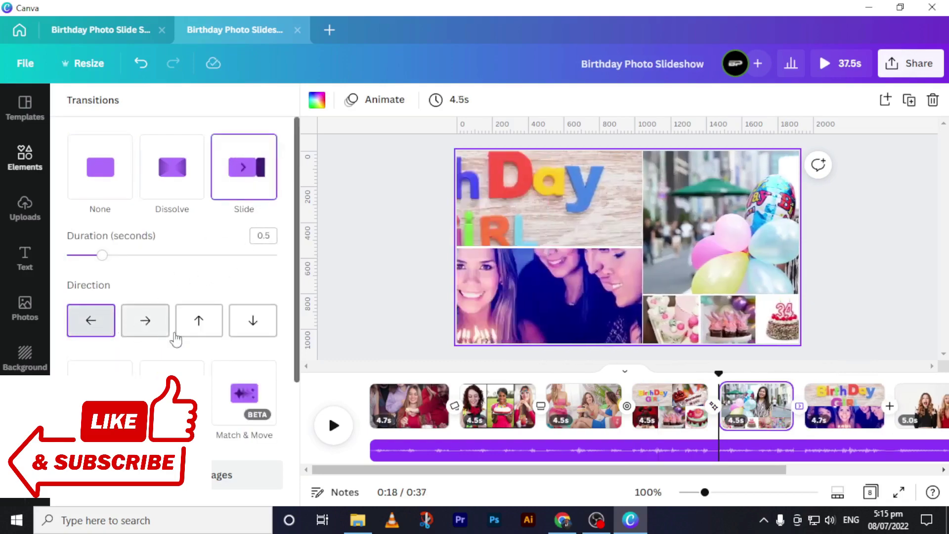
{"action": "left_click", "coordinate": [205, 332]}
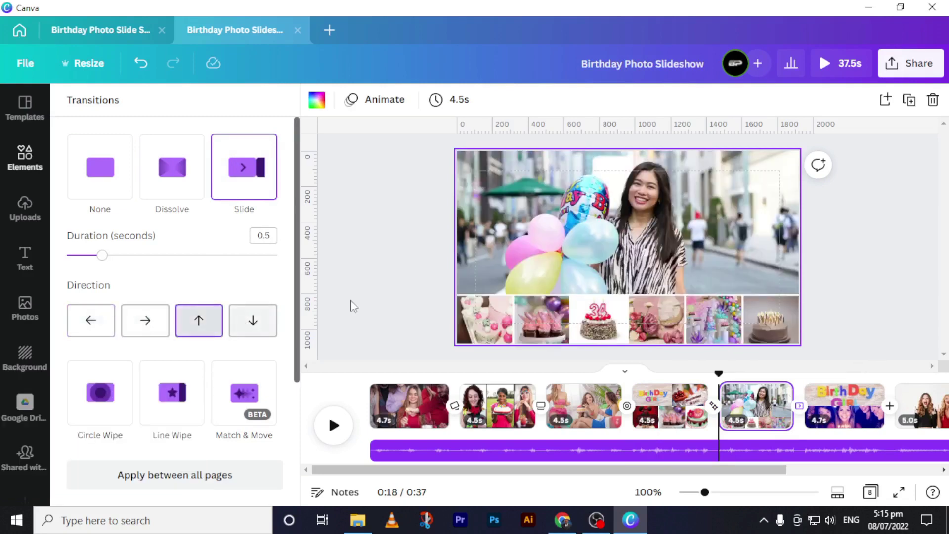
{"action": "scroll", "coordinate": [903, 463], "scroll_direction": "right", "scroll_amount": 4}
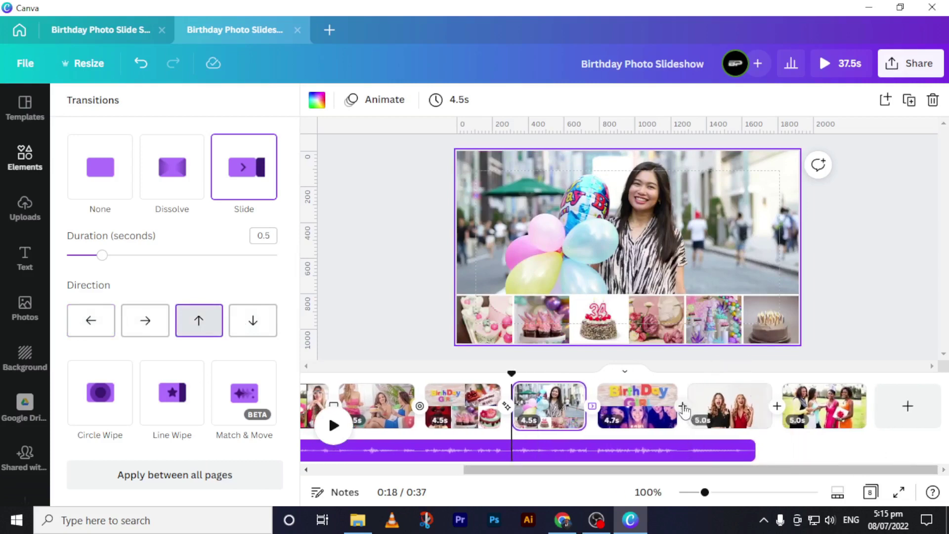
{"action": "left_click", "coordinate": [683, 415]}
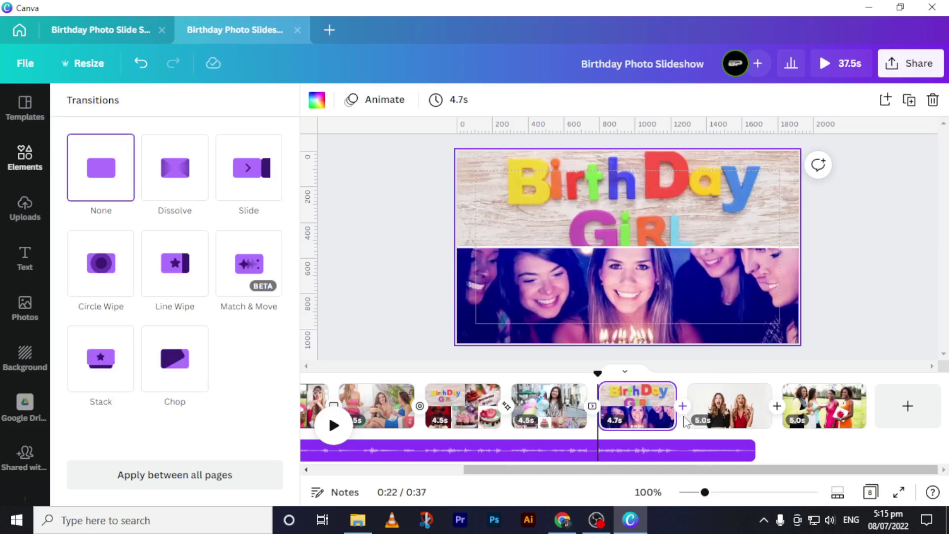
{"action": "left_click", "coordinate": [185, 194]}
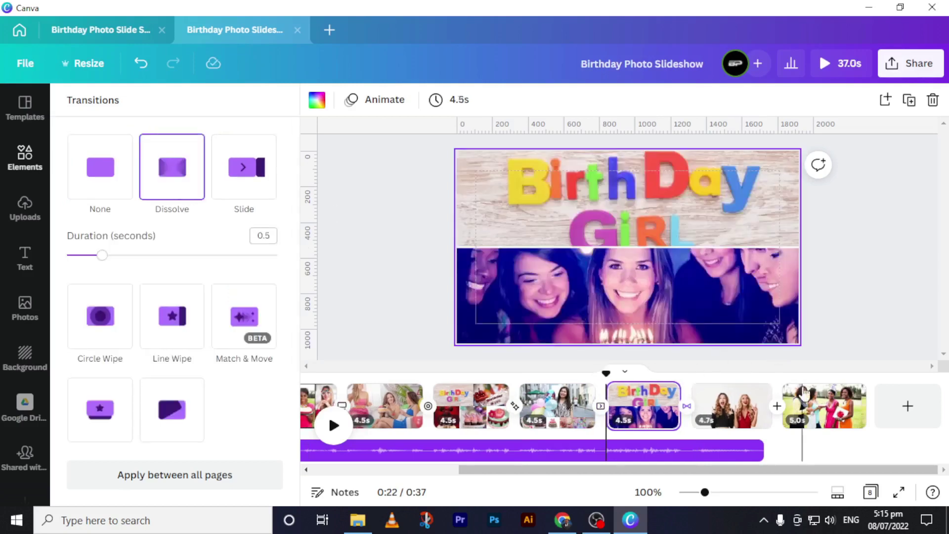
Add a downward Stack transition between the seventh and eighth pages and raise its duration to the maximum
{"action": "left_click", "coordinate": [779, 415]}
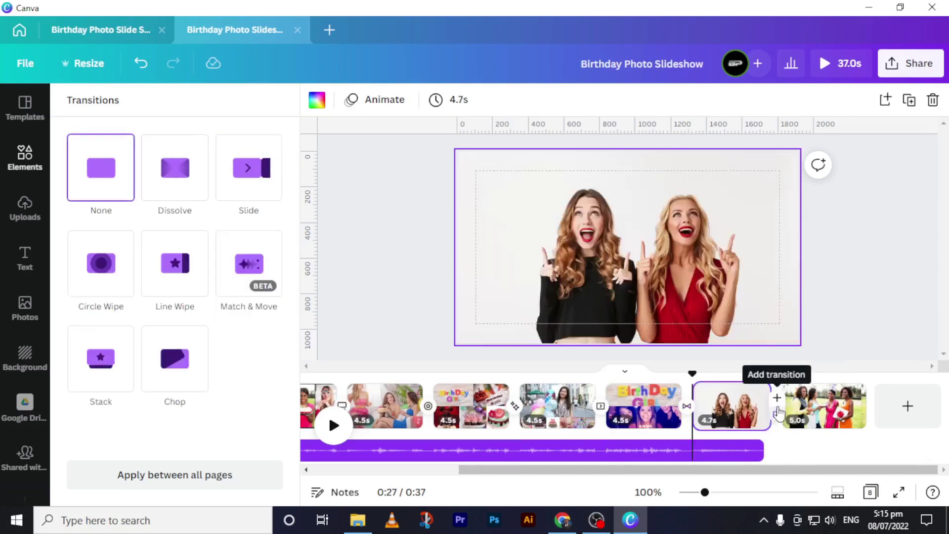
{"action": "left_click", "coordinate": [103, 375]}
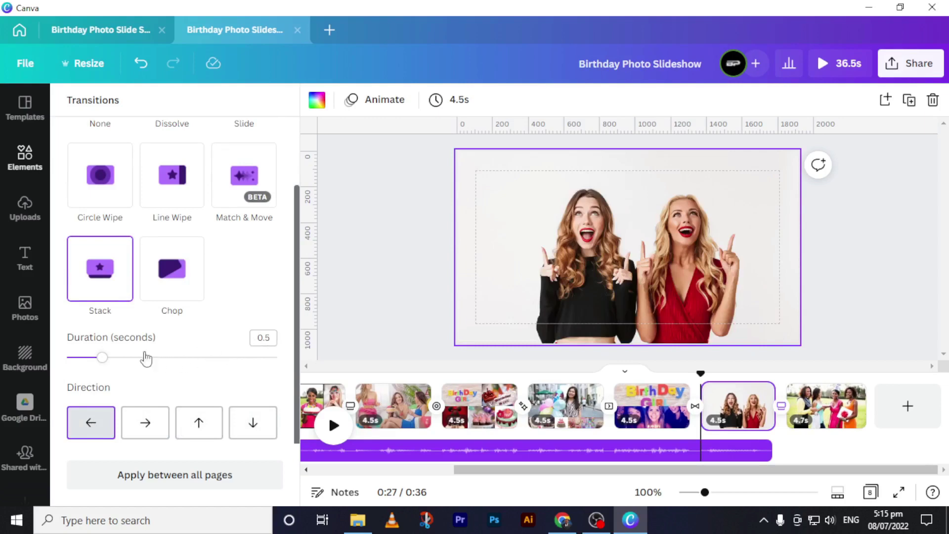
{"action": "left_click", "coordinate": [263, 428]}
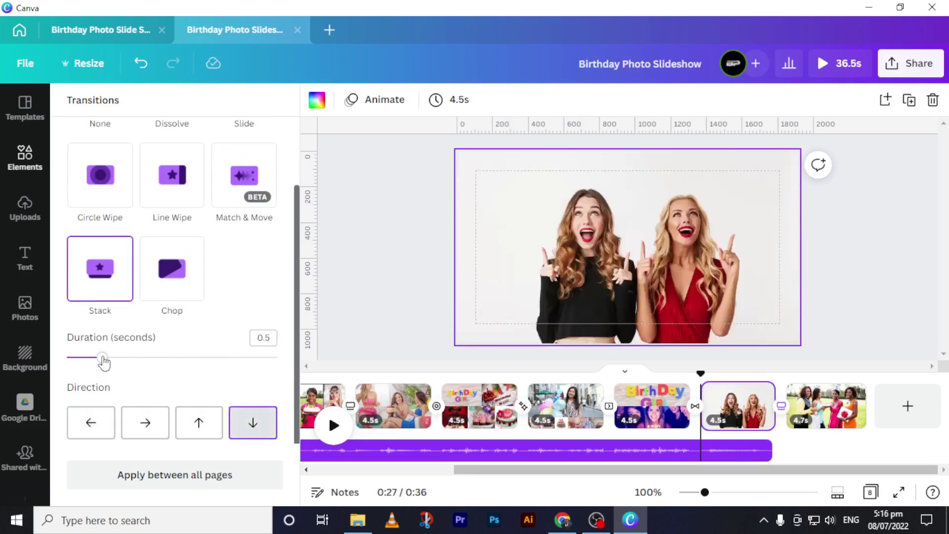
{"action": "left_click_drag", "start_coordinate": [103, 361], "coordinate": [276, 357]}
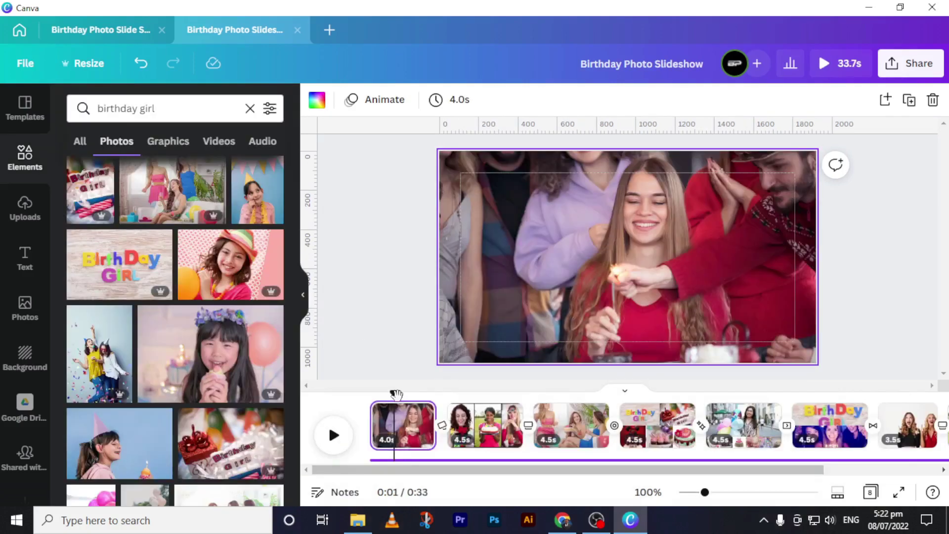
Set the timing of the second and third pages to 3.5 seconds each
{"action": "left_click_drag", "start_coordinate": [392, 394], "coordinate": [370, 393]}
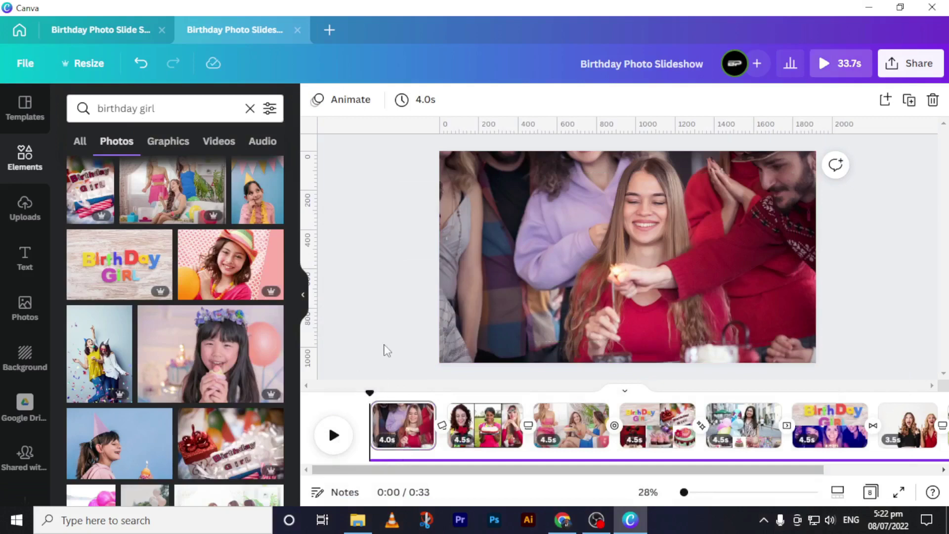
{"action": "left_click", "coordinate": [388, 446]}
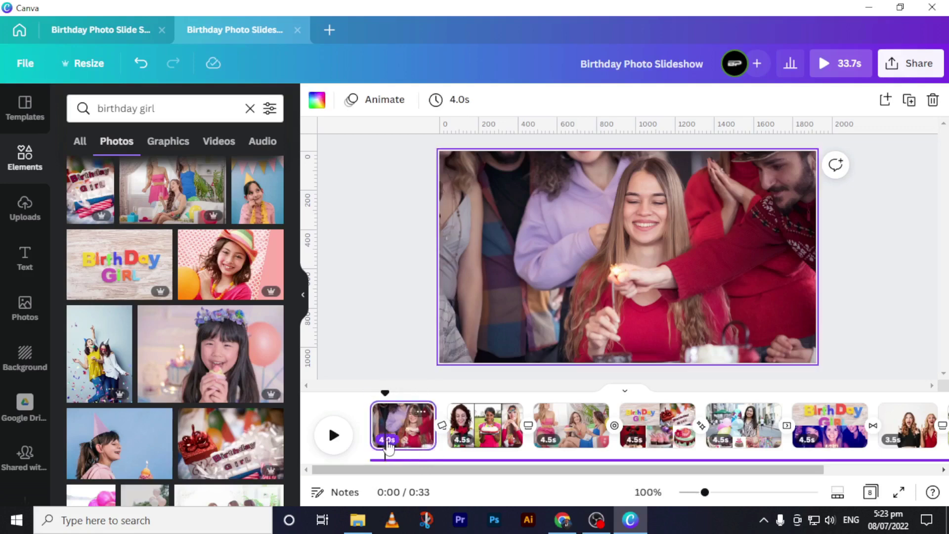
{"action": "left_click", "coordinate": [461, 439]}
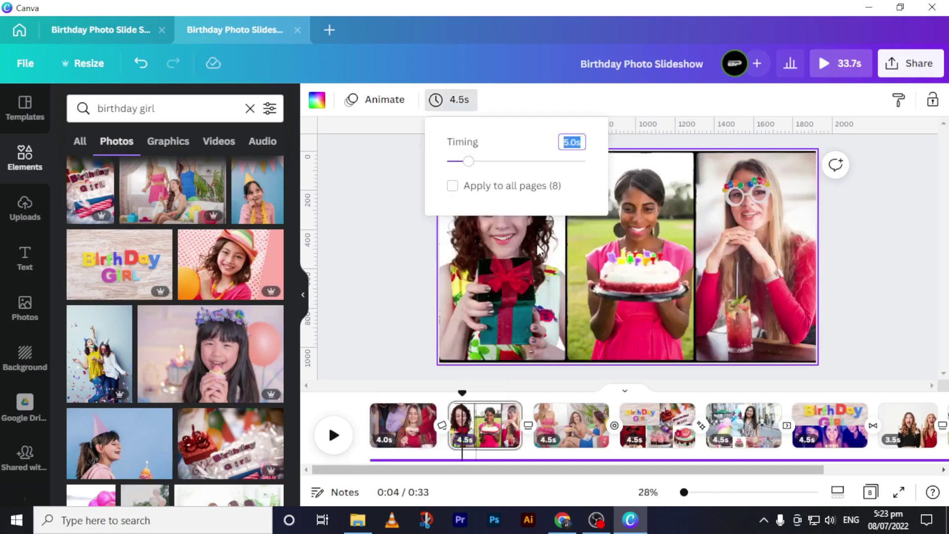
{"action": "type", "text": "3.5"}
{"action": "key", "text": "Return"}
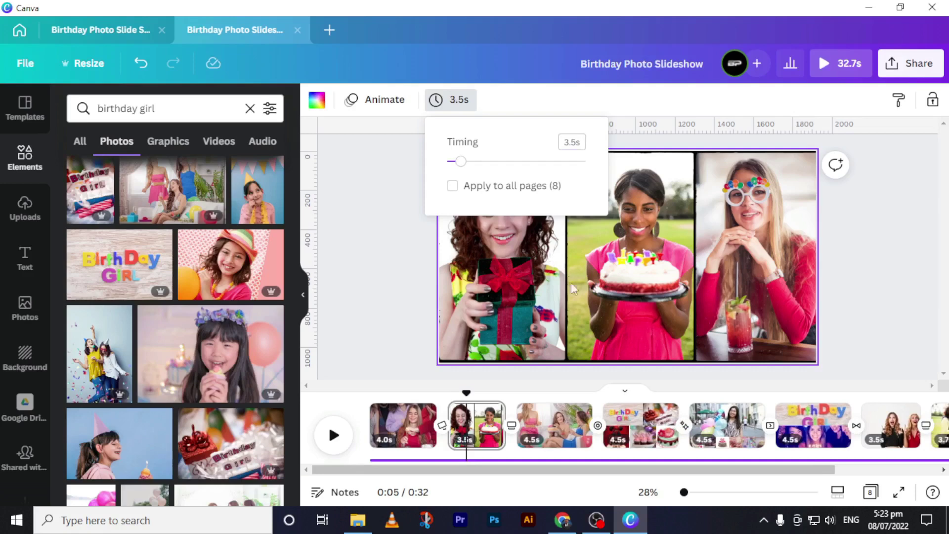
{"action": "left_click", "coordinate": [536, 445]}
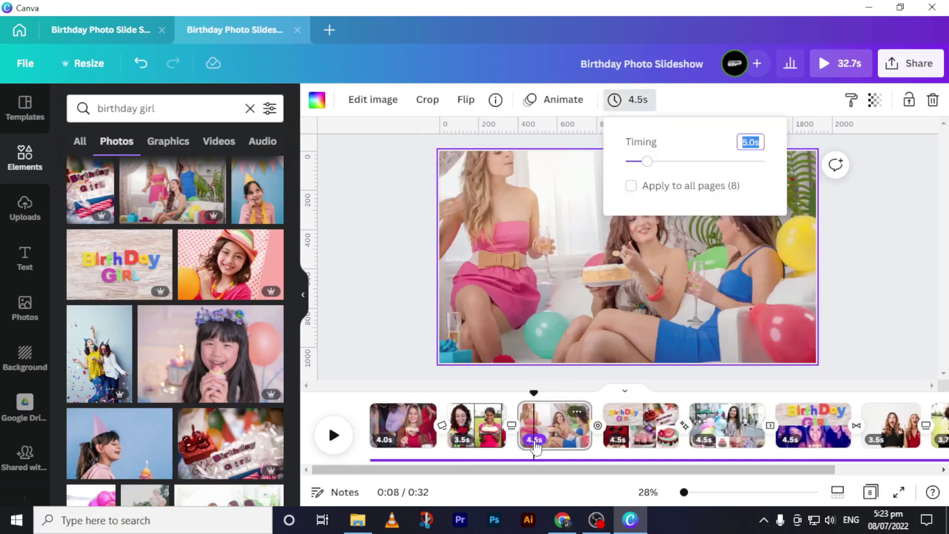
{"action": "type", "text": "3.5"}
{"action": "key", "text": "Return"}
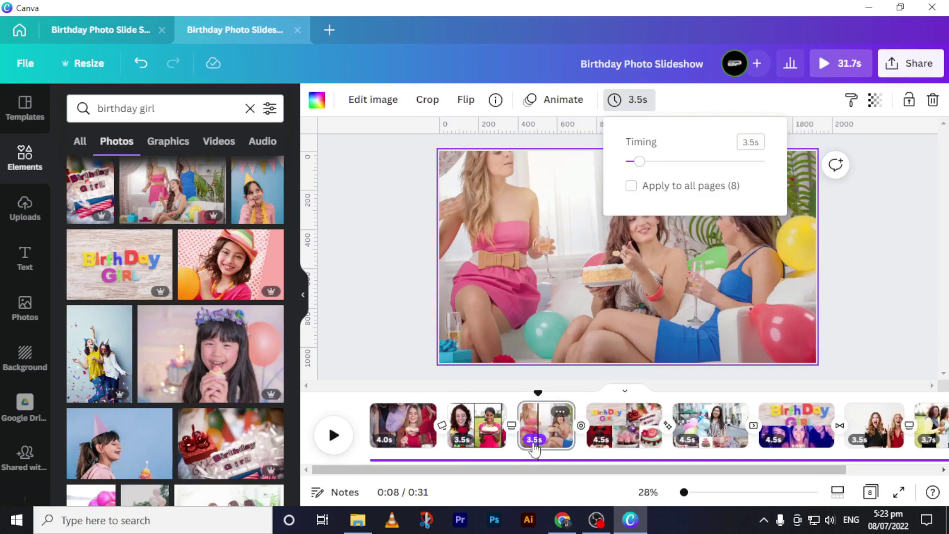
Set the fourth page's timing to 4.5 seconds and the fifth page's timing to 4.0 seconds
{"action": "left_click", "coordinate": [601, 442]}
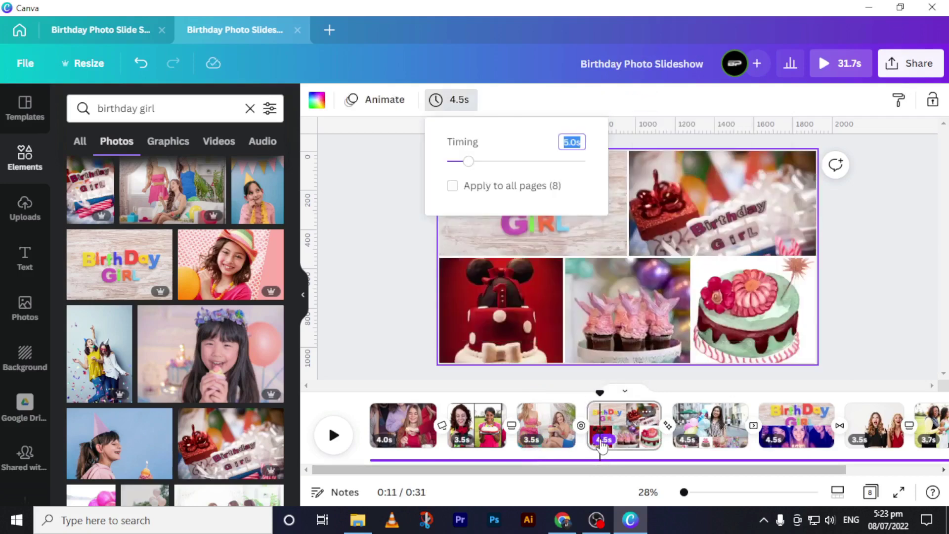
{"action": "type", "text": "4.5"}
{"action": "key", "text": "Return"}
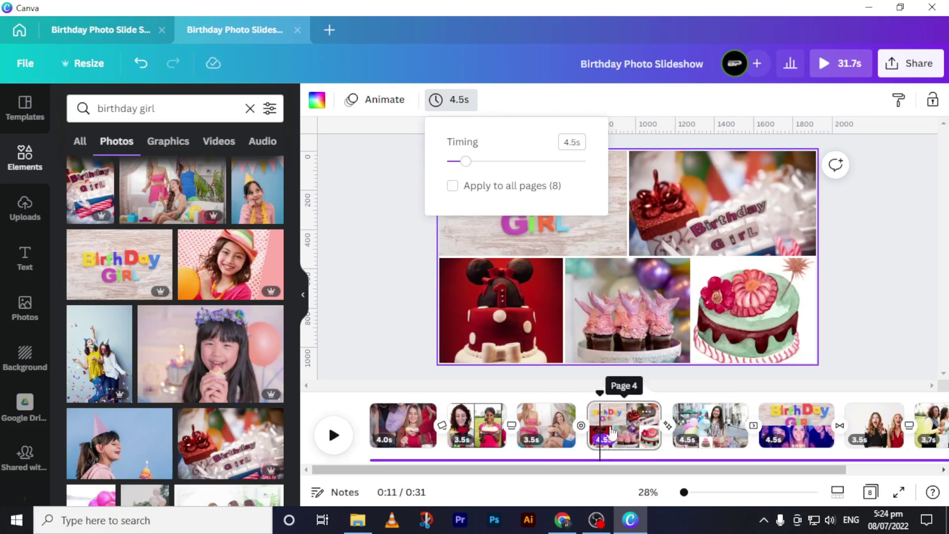
{"action": "left_click", "coordinate": [707, 420]}
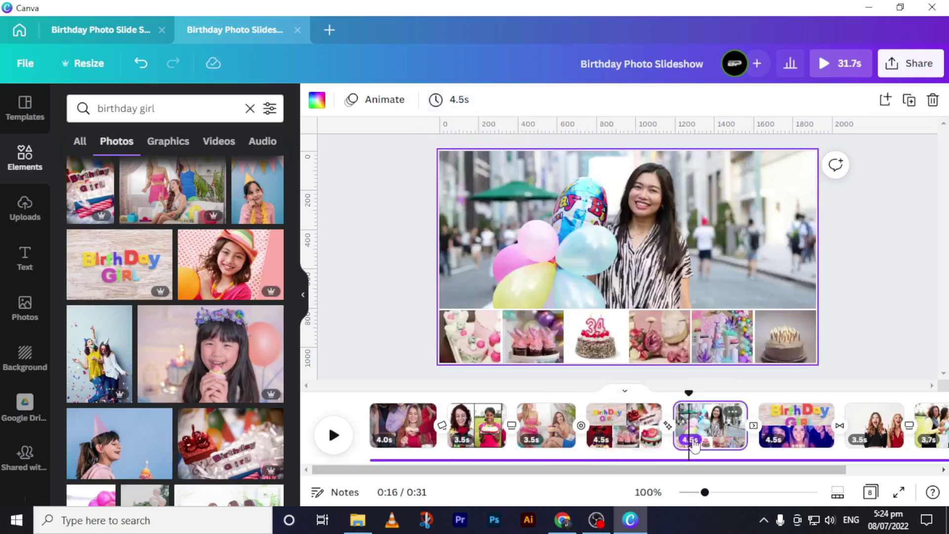
{"action": "type", "text": "4"}
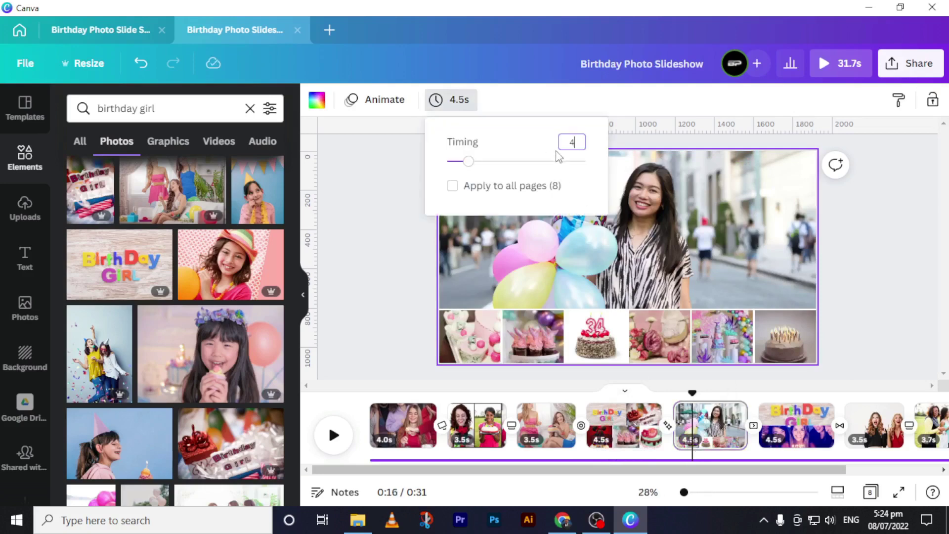
{"action": "type", "text": ".0"}
{"action": "key", "text": "Return"}
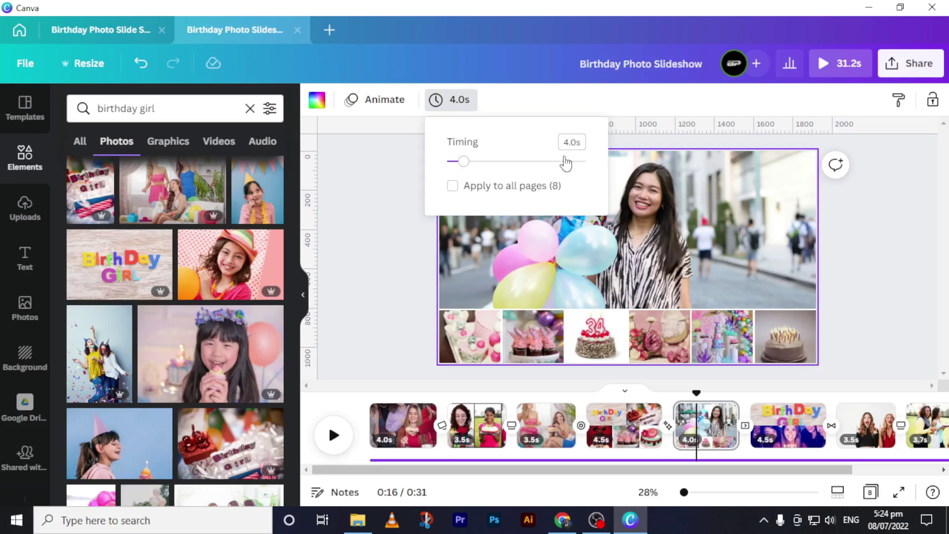
Set the sixth page's timing to 3.5 seconds and the seventh page's timing to 6.0 seconds
{"action": "left_click", "coordinate": [775, 437]}
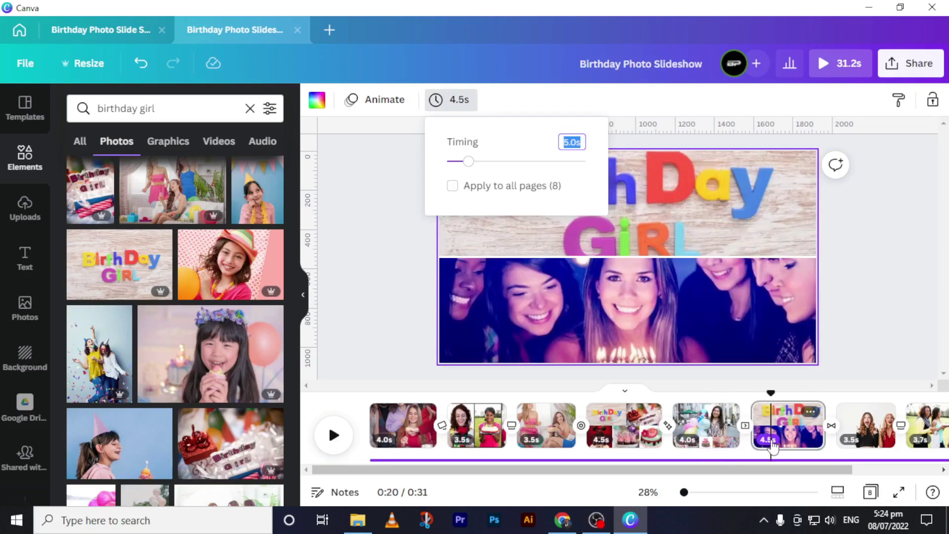
{"action": "type", "text": "3.5"}
{"action": "key", "text": "Return"}
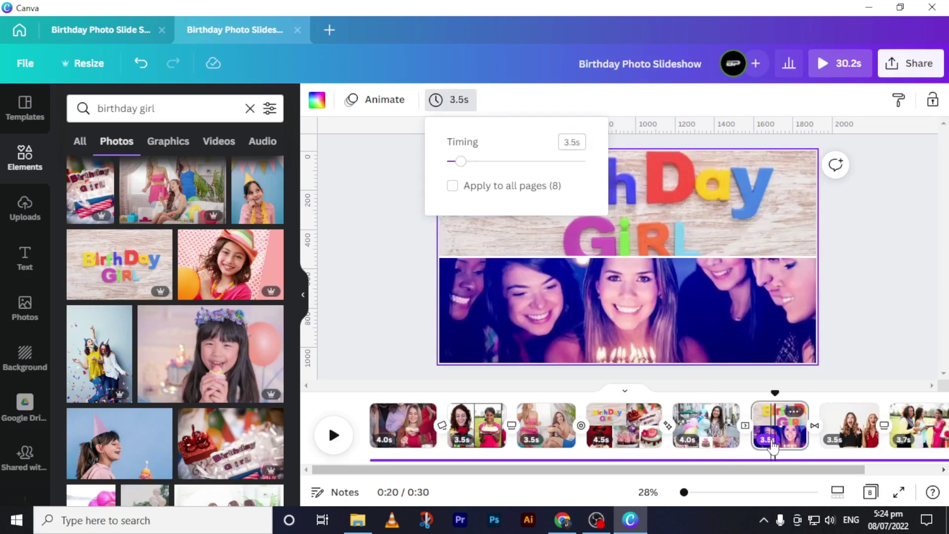
{"action": "left_click", "coordinate": [841, 442]}
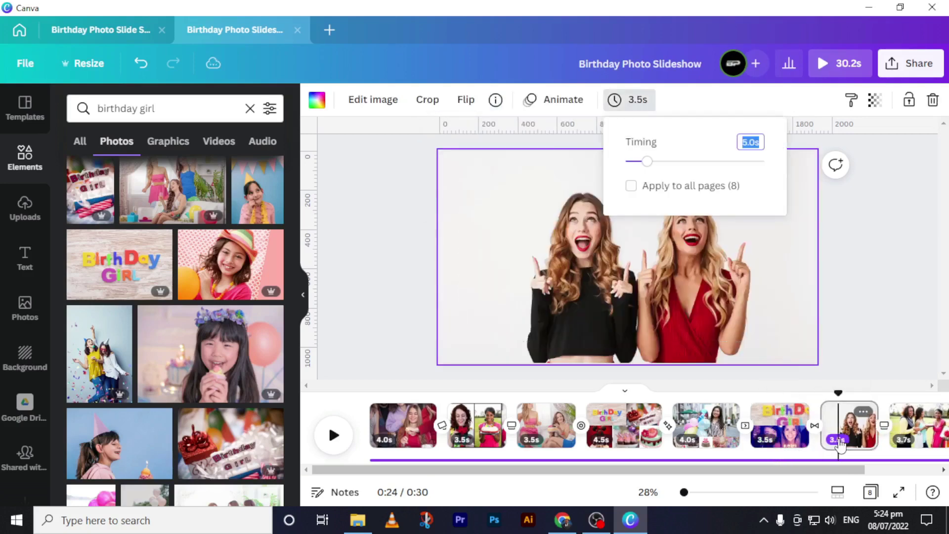
{"action": "type", "text": "6"}
{"action": "key", "text": "Return"}
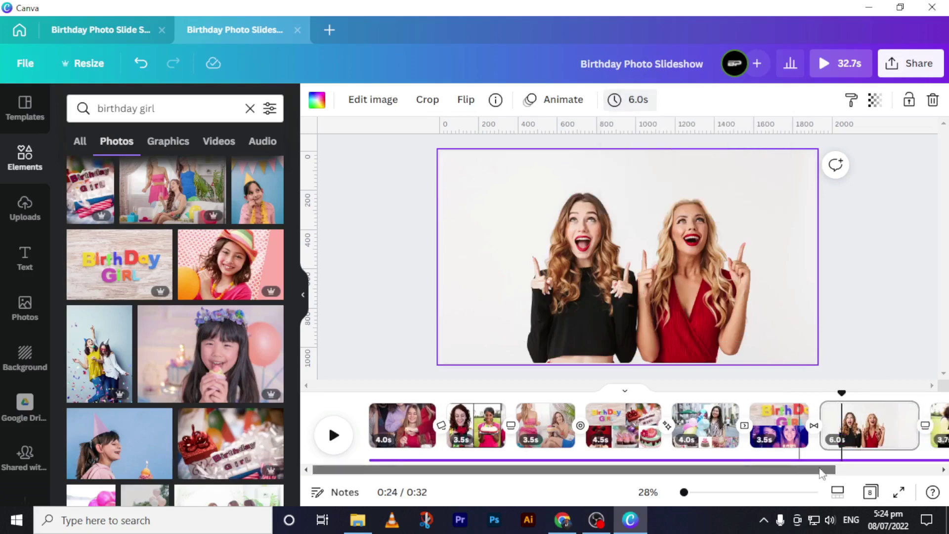
{"action": "scroll", "coordinate": [840, 445], "scroll_direction": "right", "scroll_amount": 3}
{"action": "left_click", "coordinate": [821, 442]}
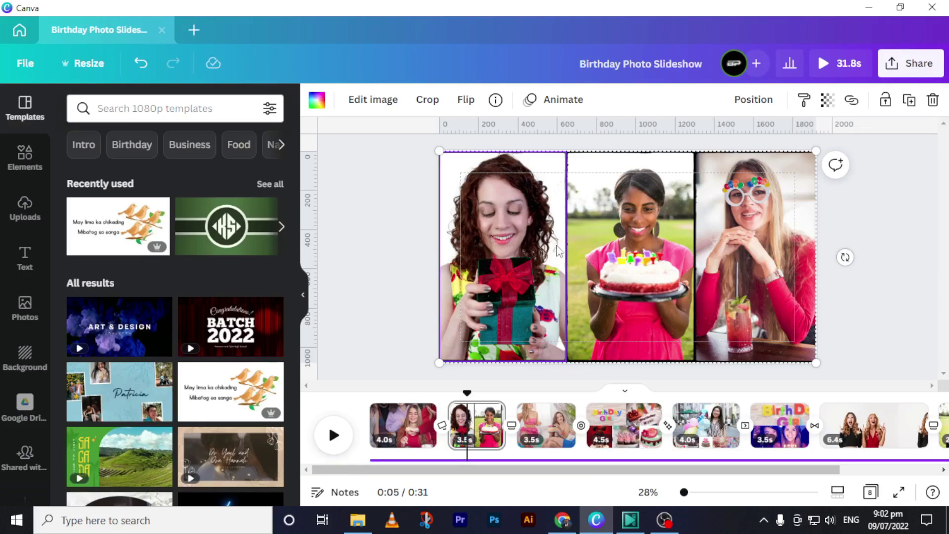
Apply the Photo Zoom animation to the photos on the second page with its scale direction set to In
{"action": "left_click", "coordinate": [565, 103]}
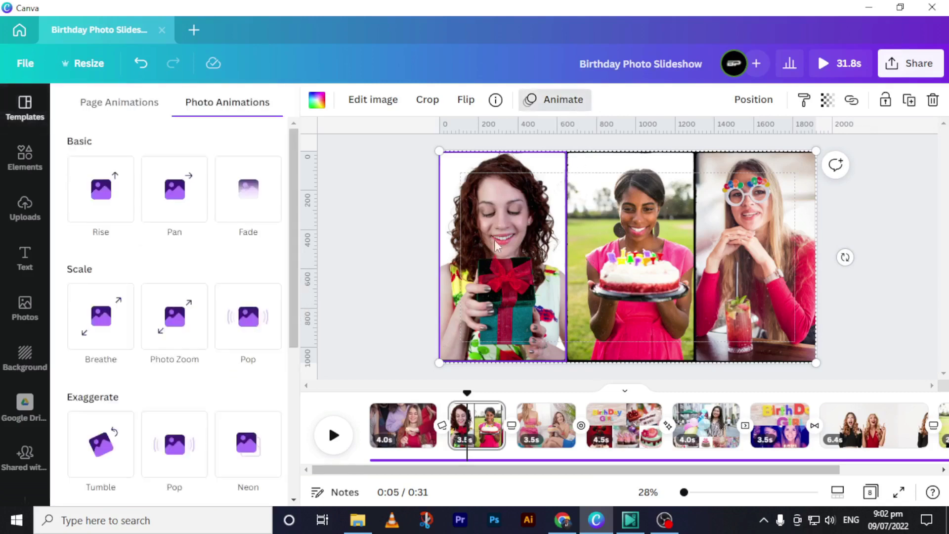
{"action": "left_click", "coordinate": [186, 330]}
{"action": "scroll", "coordinate": [188, 327], "scroll_direction": "down", "scroll_amount": 1}
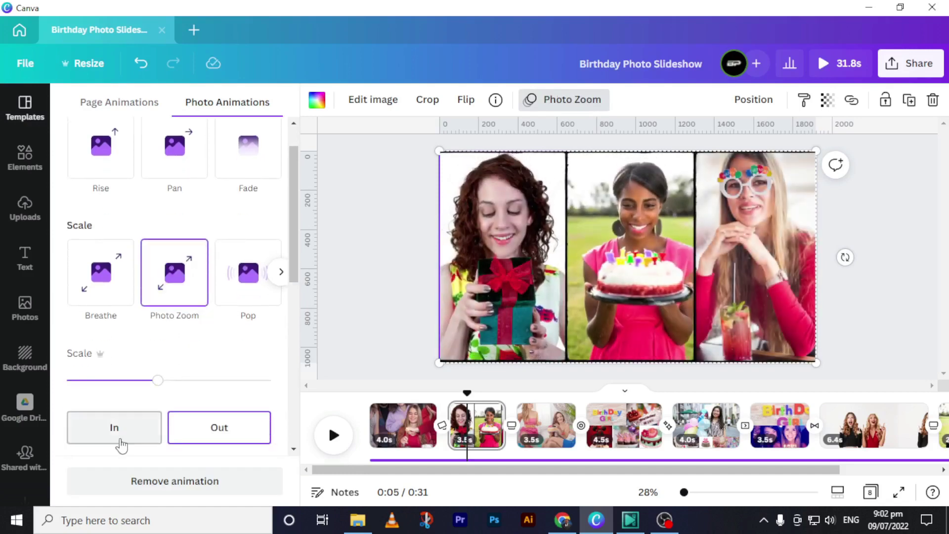
{"action": "left_click", "coordinate": [118, 434]}
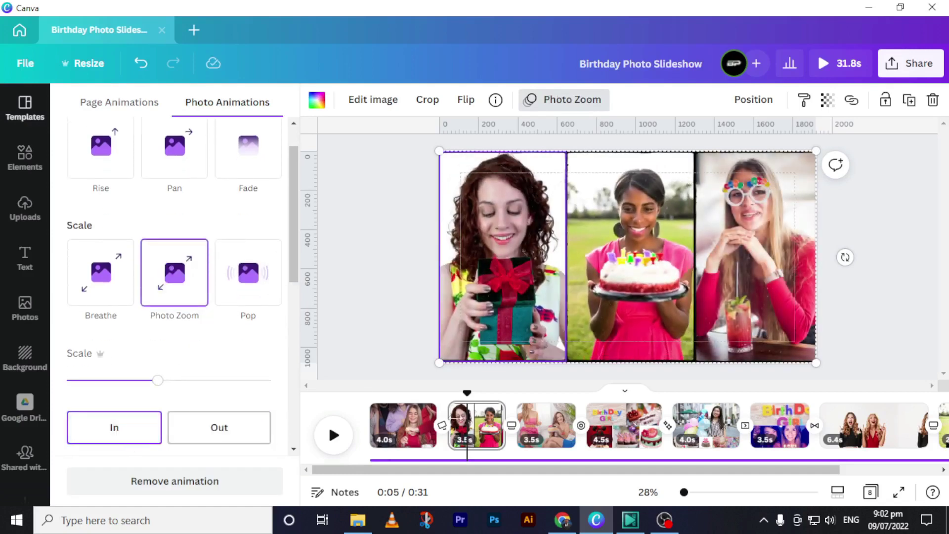
Apply the Photo Rise animation to the five-photo grid on the fourth page
{"action": "left_click", "coordinate": [545, 426]}
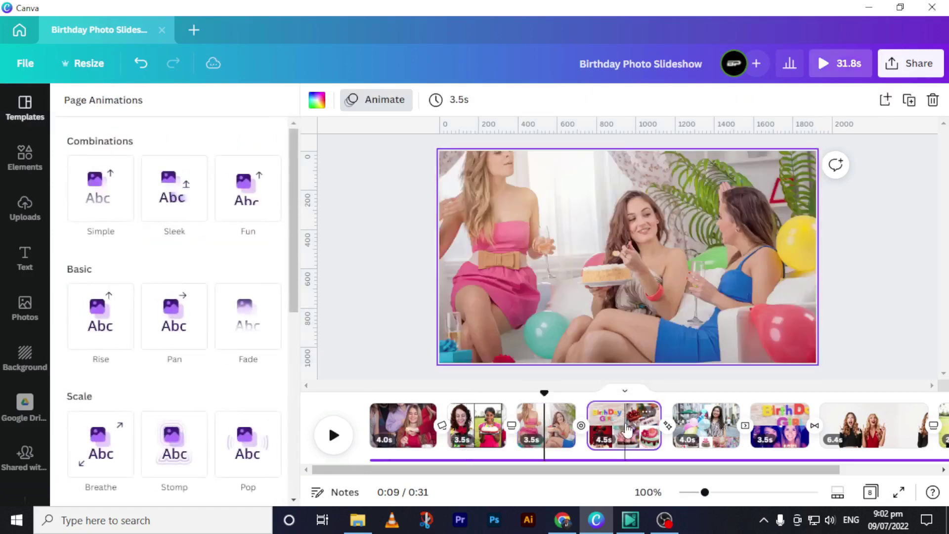
{"action": "left_click", "coordinate": [625, 425]}
{"action": "left_click", "coordinate": [593, 281]}
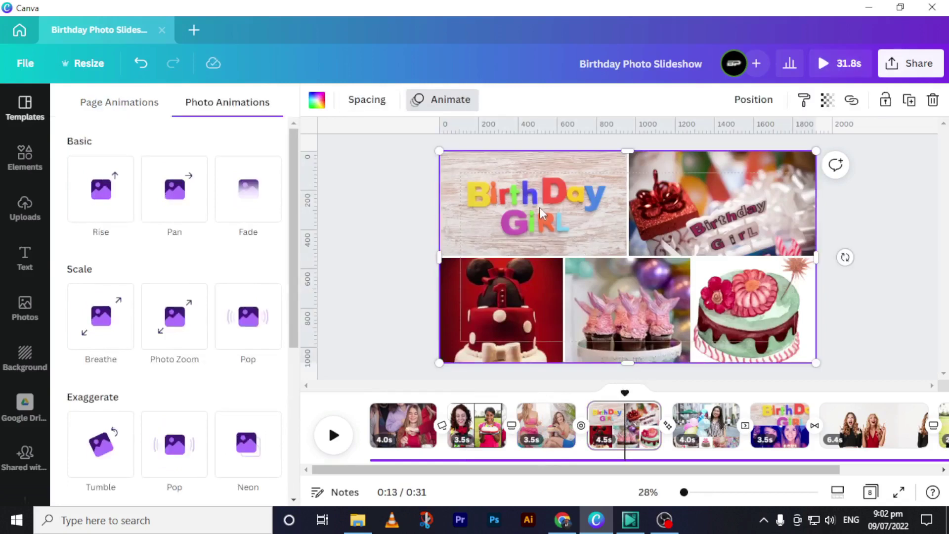
{"action": "scroll", "coordinate": [178, 322], "scroll_direction": "down", "scroll_amount": 5}
{"action": "left_click", "coordinate": [178, 332]}
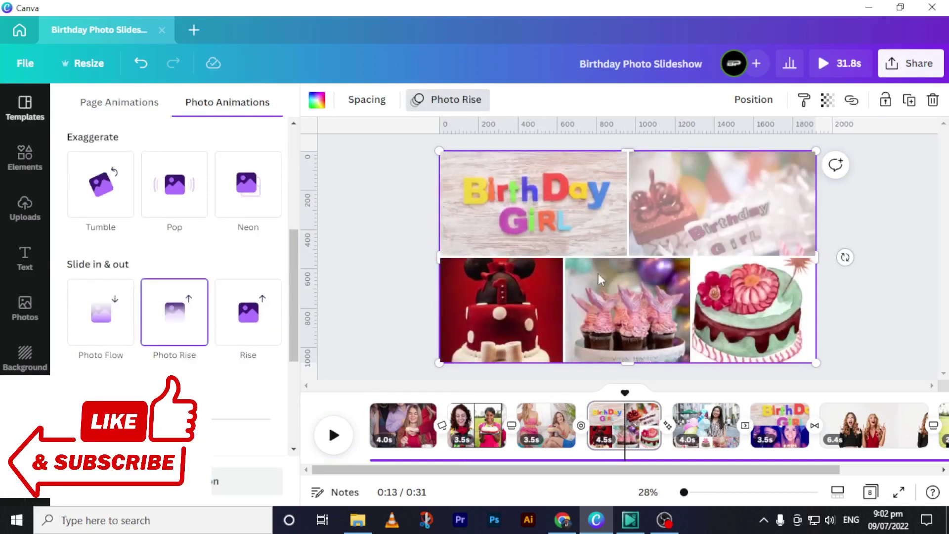
Apply the Photo Flow animation to the photo grid on the fifth page
{"action": "left_click", "coordinate": [705, 429]}
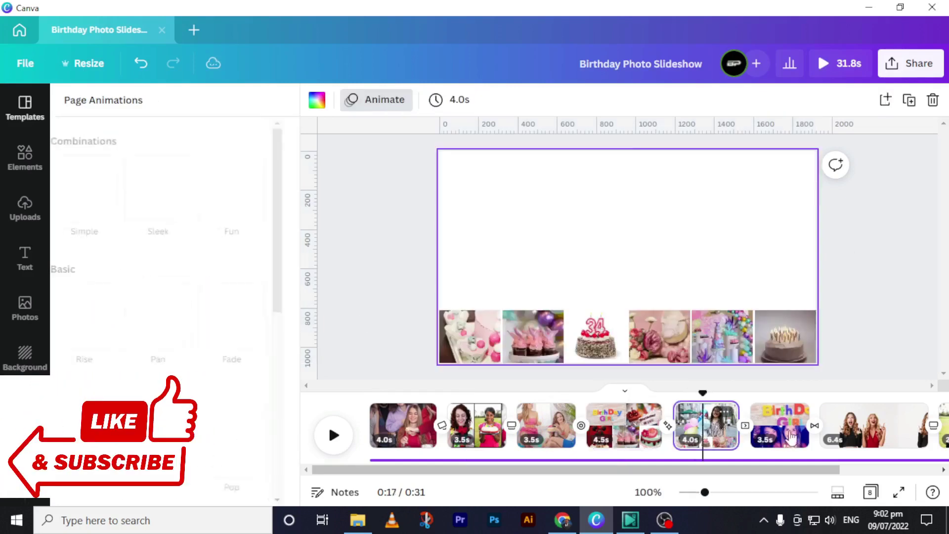
{"action": "left_click", "coordinate": [780, 434]}
{"action": "left_click", "coordinate": [709, 305]}
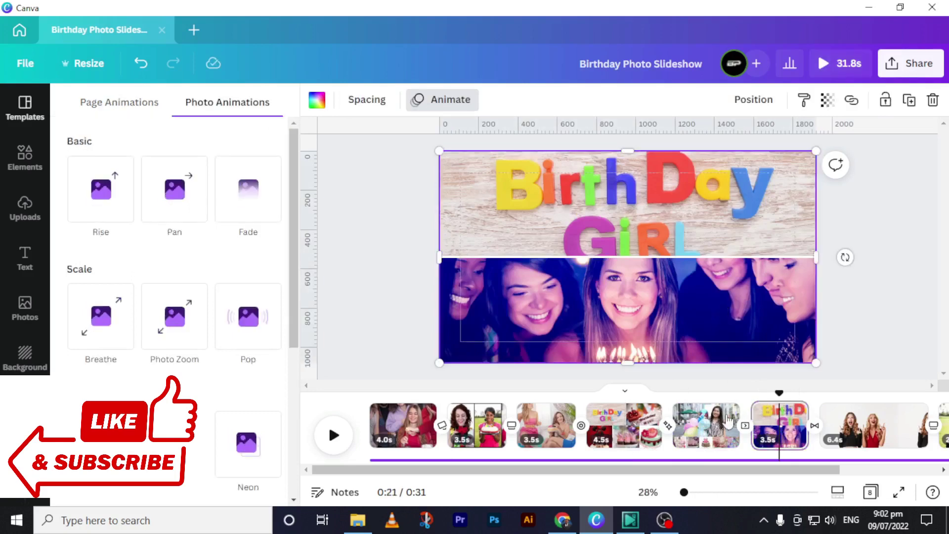
{"action": "left_click", "coordinate": [707, 429]}
{"action": "left_click", "coordinate": [658, 306]}
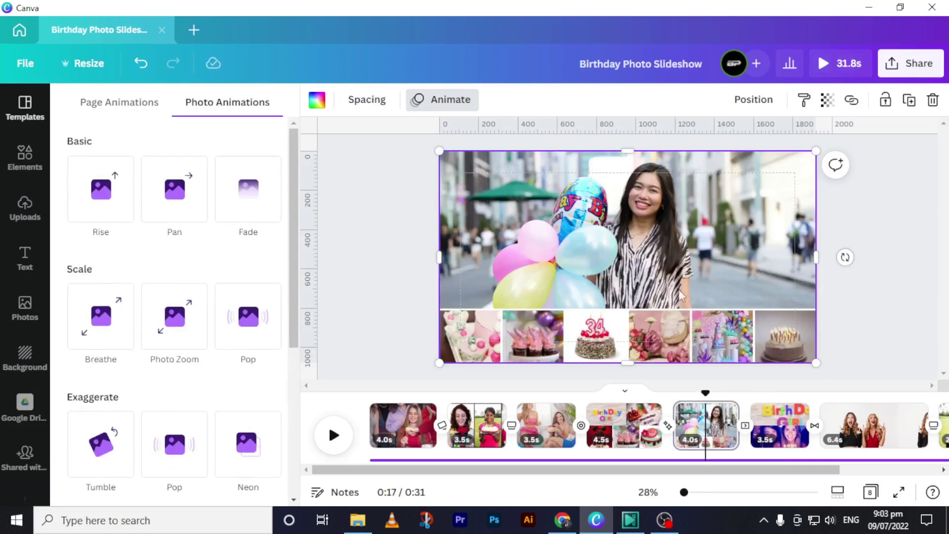
{"action": "scroll", "coordinate": [168, 395], "scroll_direction": "down", "scroll_amount": 4}
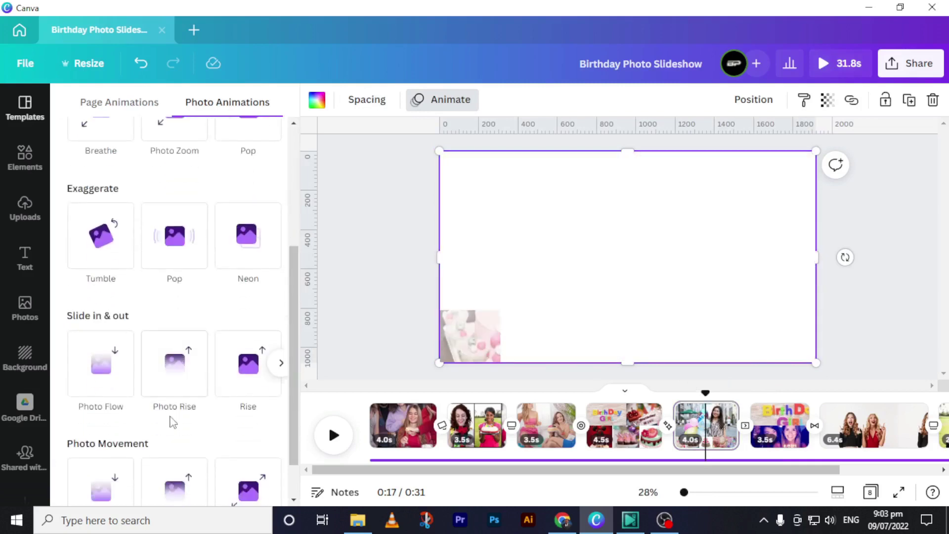
{"action": "left_click", "coordinate": [113, 390]}
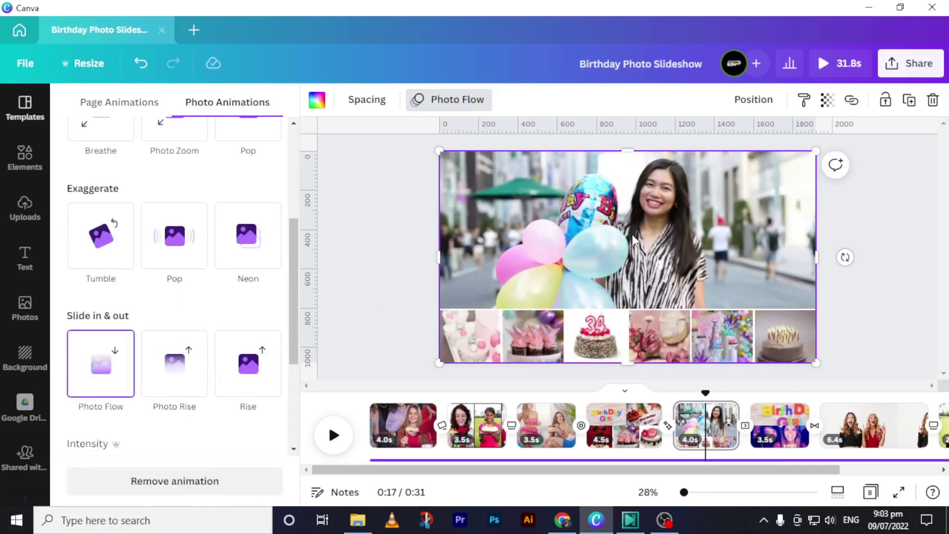
Apply the Breathe photo animation to the two-photo grid on the sixth page
{"action": "left_click", "coordinate": [776, 420]}
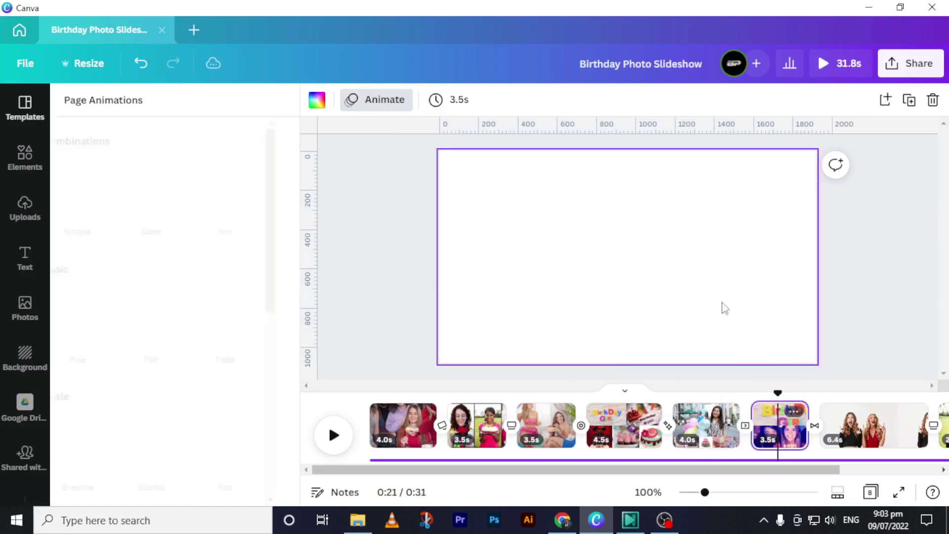
{"action": "left_click", "coordinate": [610, 213]}
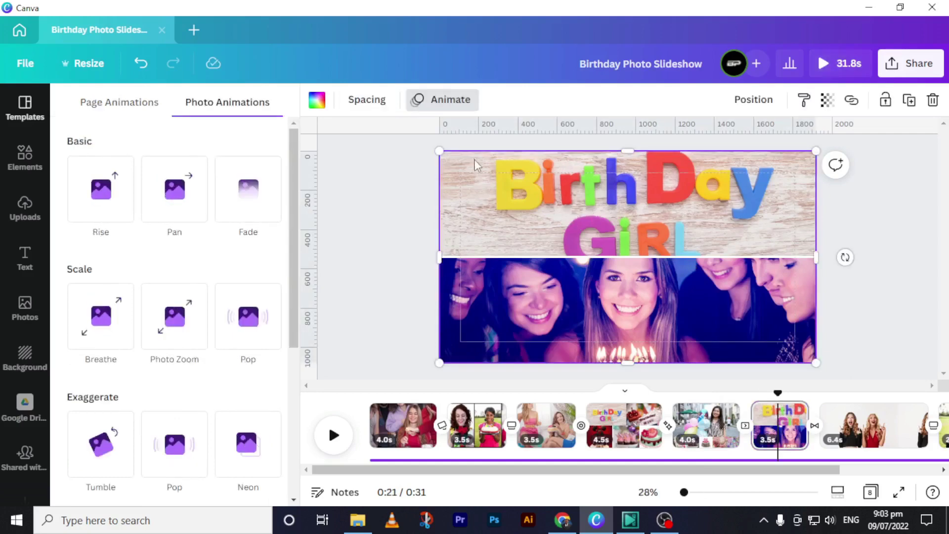
{"action": "left_click", "coordinate": [109, 333]}
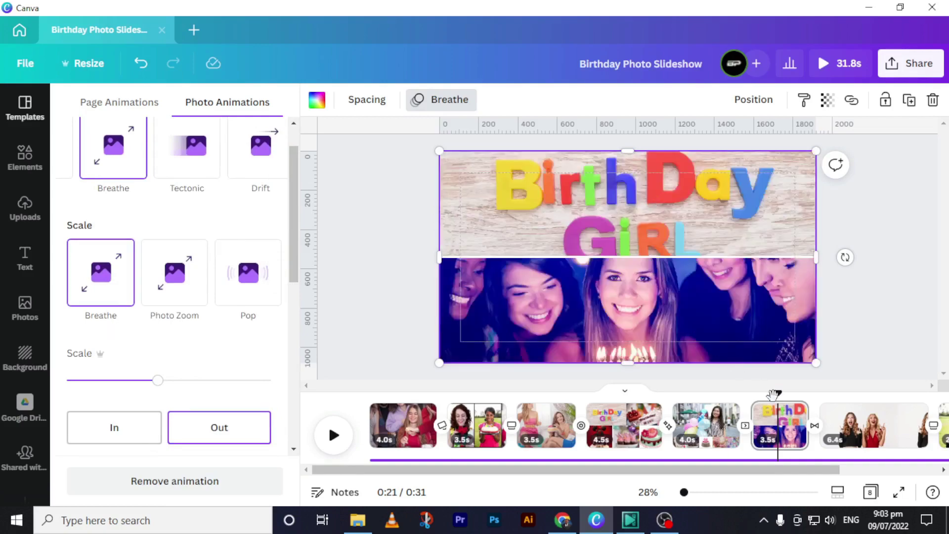
Play the slideshow from the first page to preview the transitions and photo animations
{"action": "left_click", "coordinate": [390, 413]}
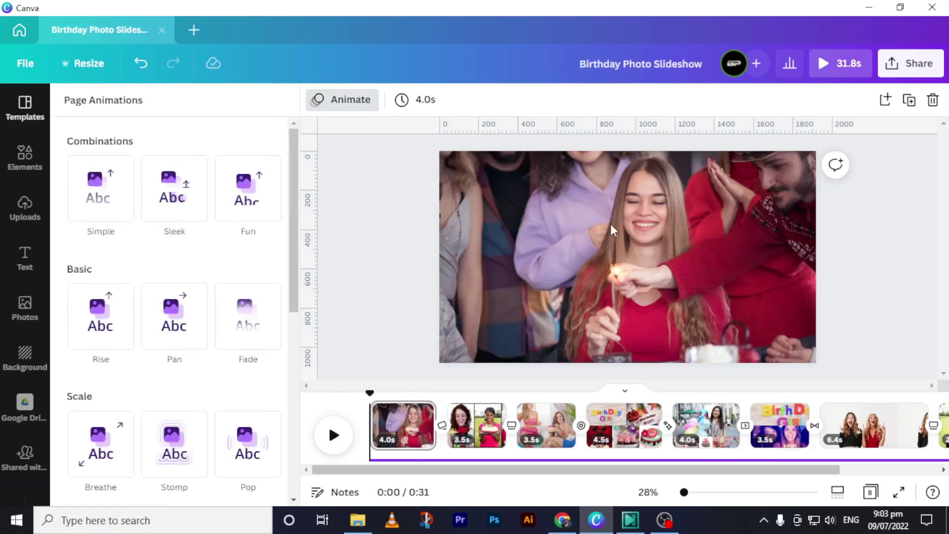
{"action": "left_click", "coordinate": [332, 434]}
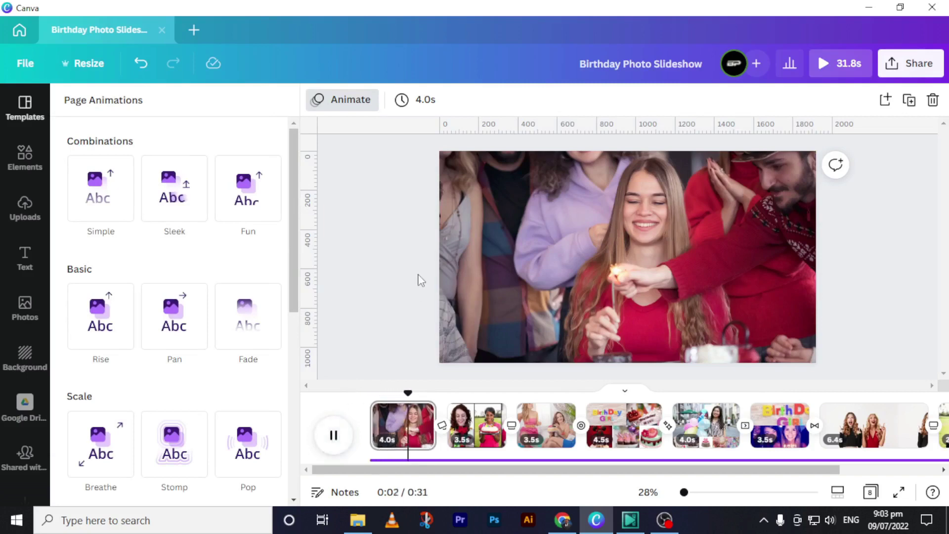